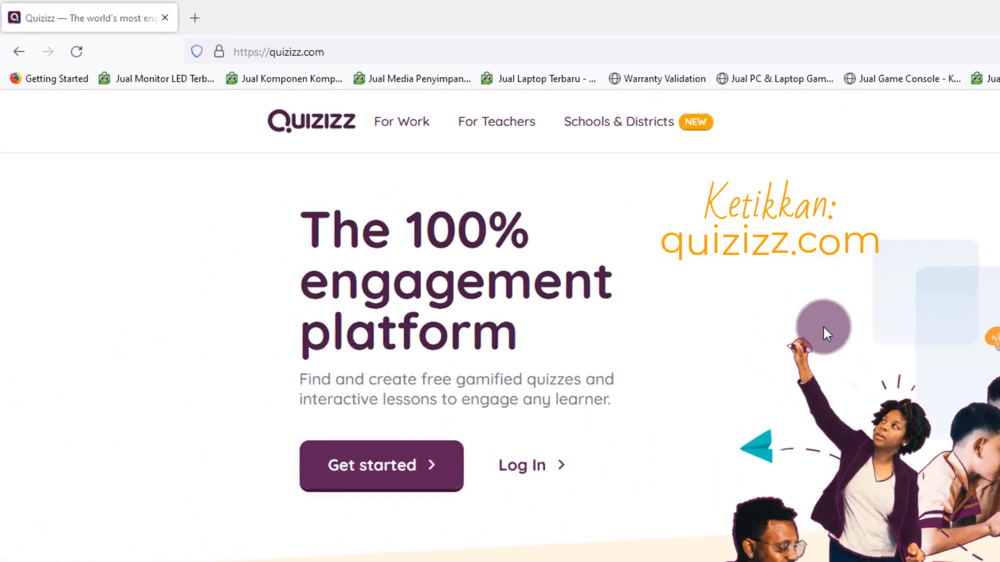
Log in to Quizizz with Google using the teacher's account
click(394, 300)
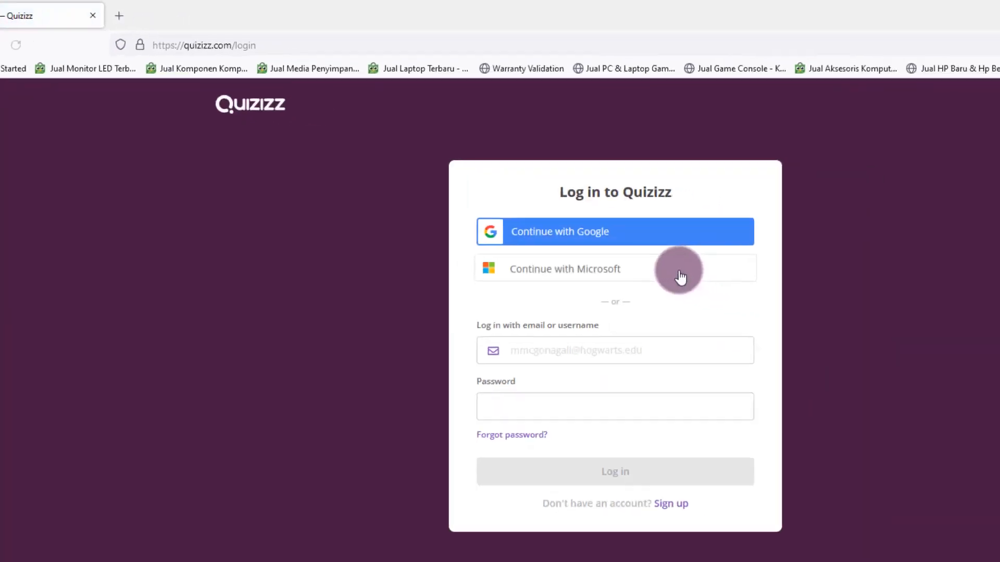
click(736, 288)
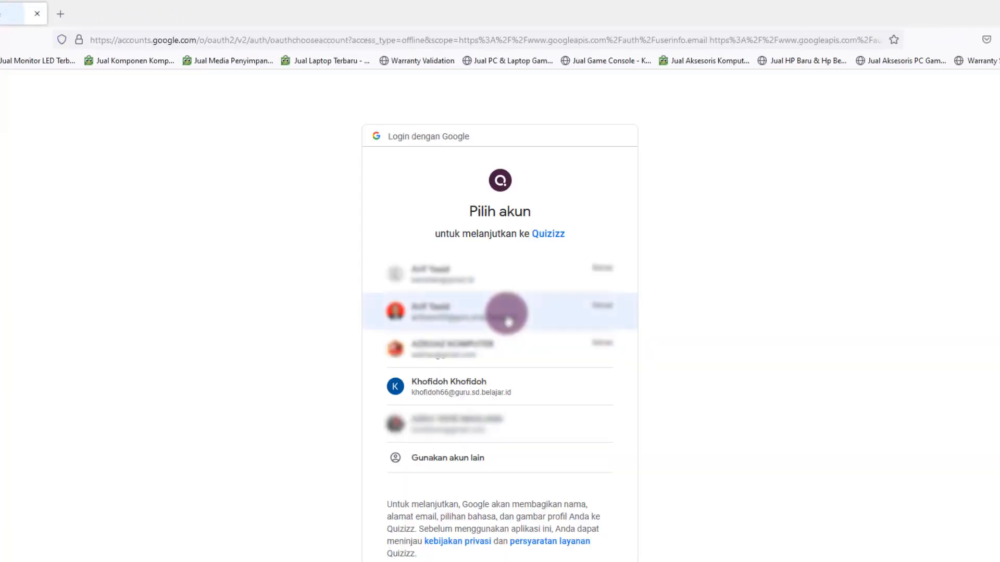
click(484, 398)
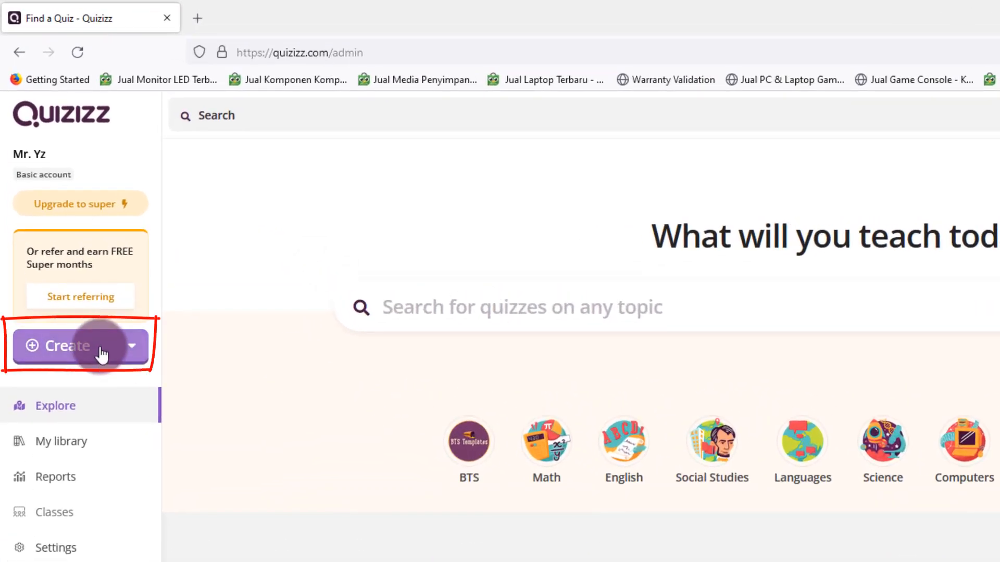
Create a new quiz named "Advertisement Class 9" with English as its subject
click(102, 354)
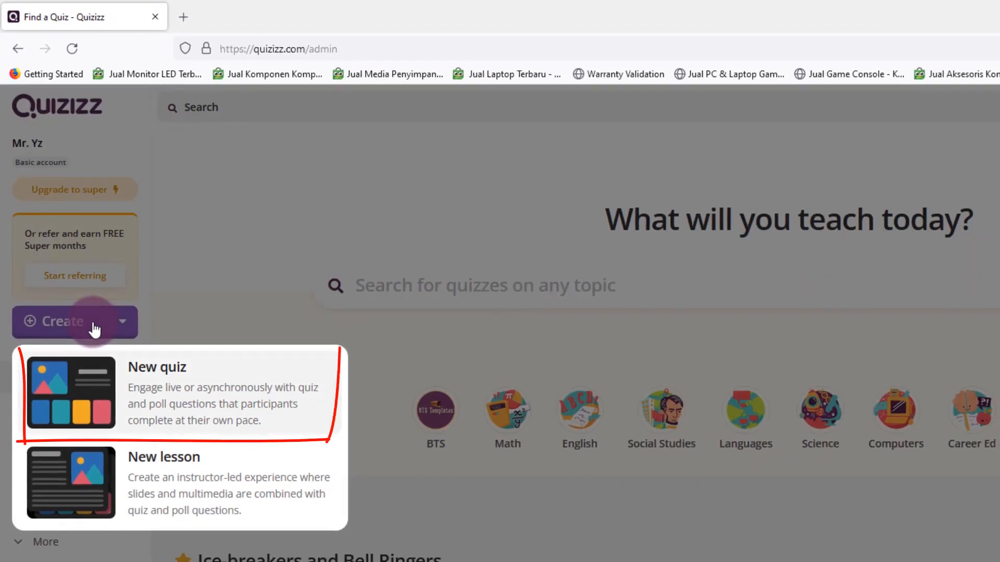
click(163, 396)
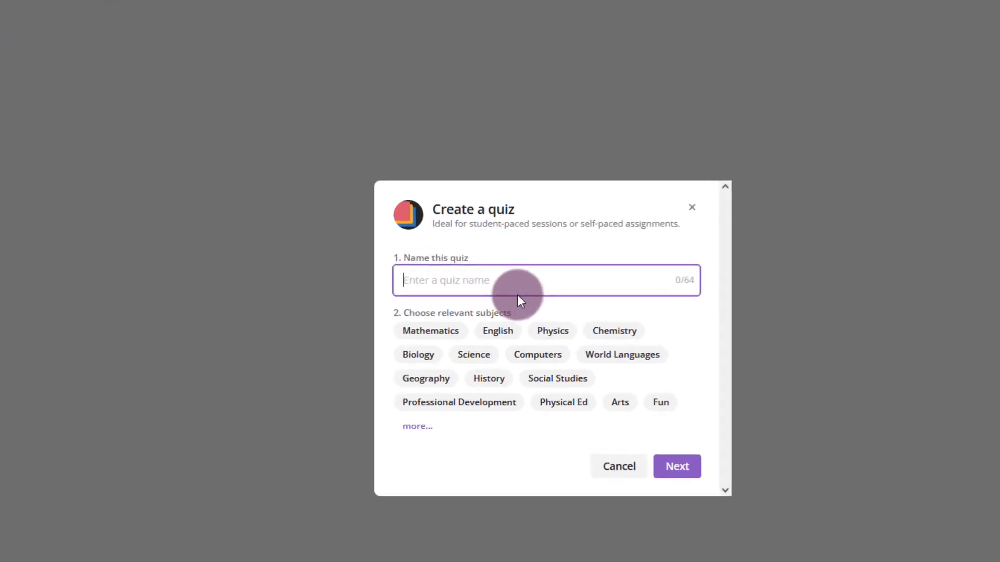
text(Advertisemen)
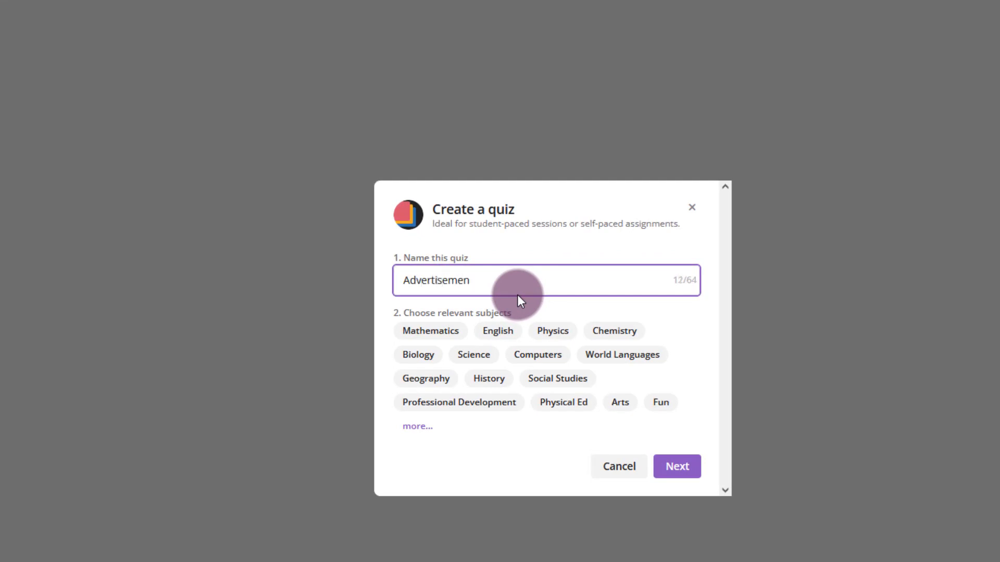
text(t Class 9)
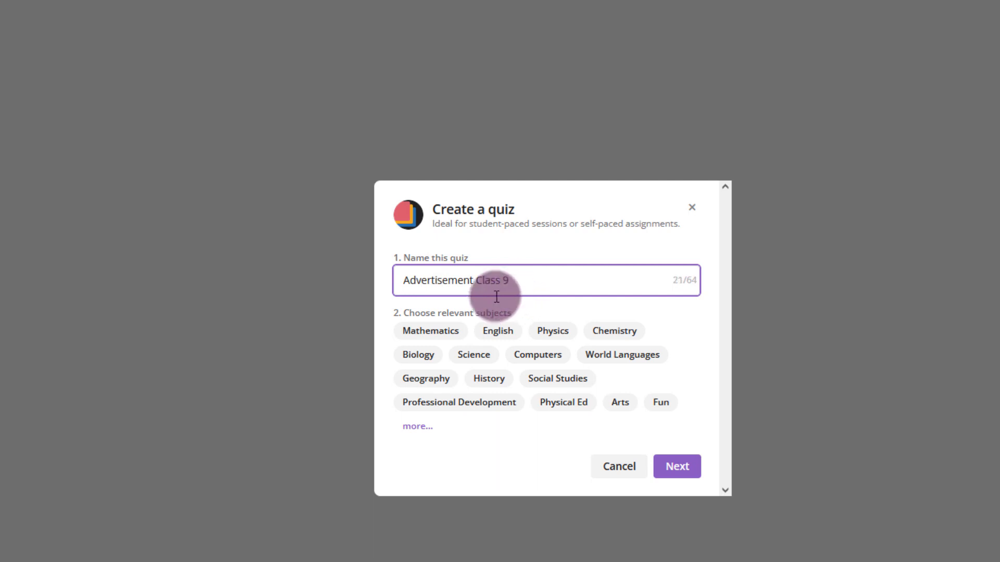
click(491, 330)
click(676, 471)
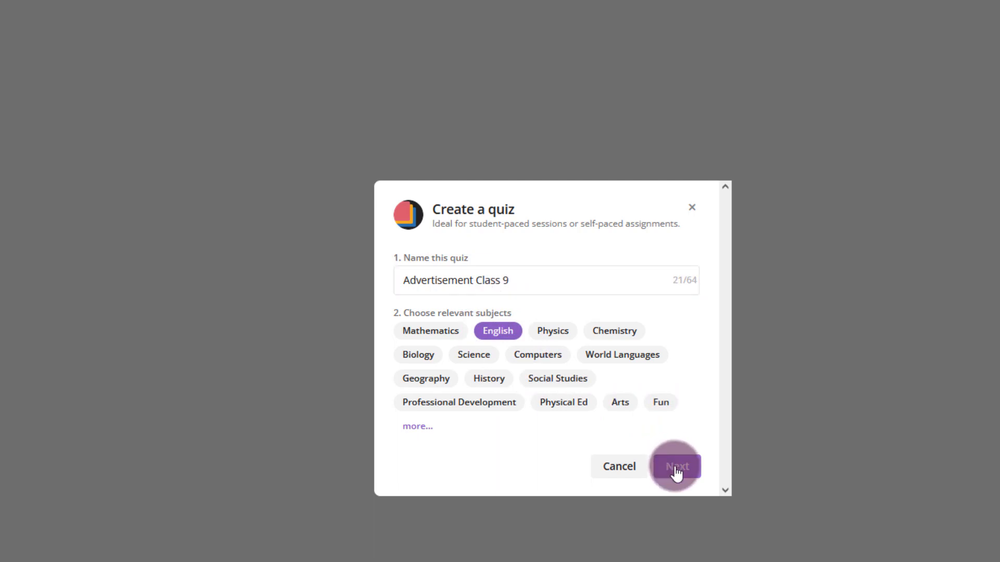
click(675, 466)
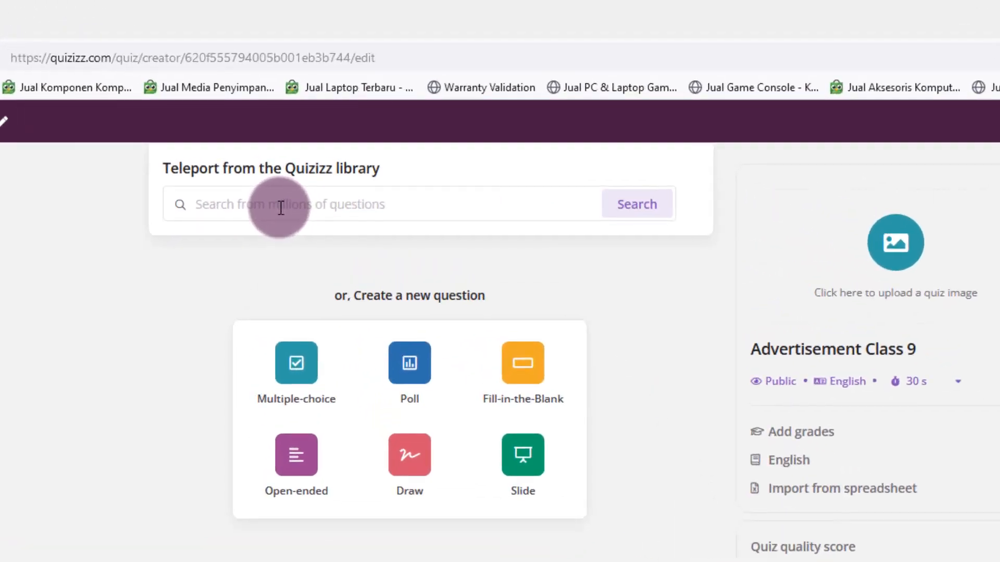
Search the Quizizz library for "advertisement" to teleport questions into the quiz
click(281, 208)
text(adver)
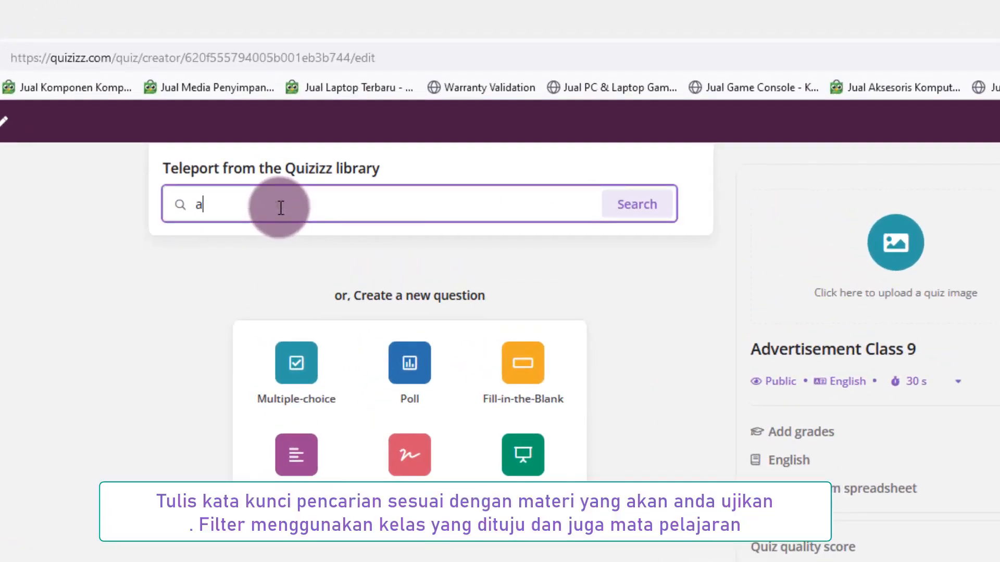
text(si)
key(BackSpace)
key(BackSpace)
text(tisement)
key(Return)
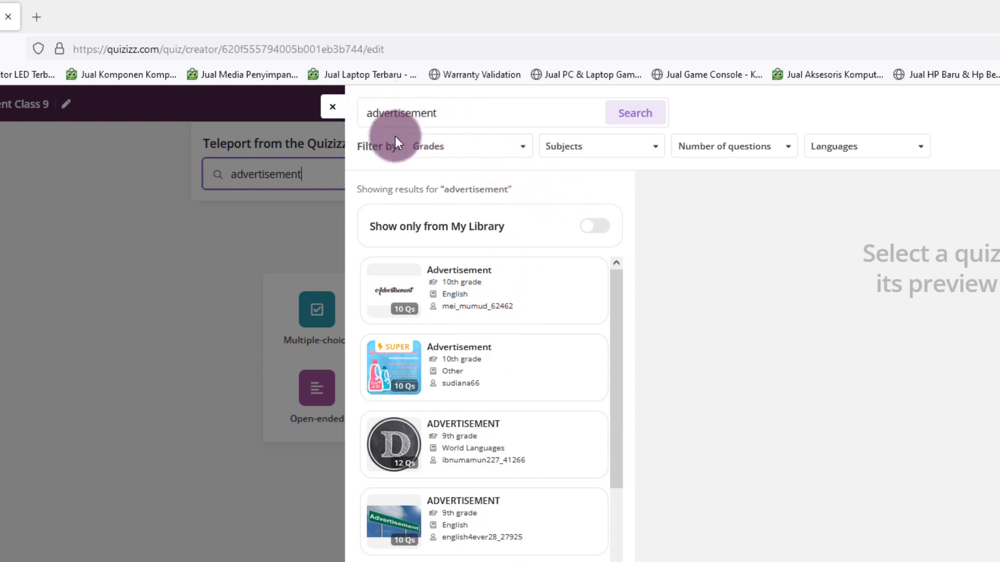
Filter the library search results to 9th grade
click(510, 150)
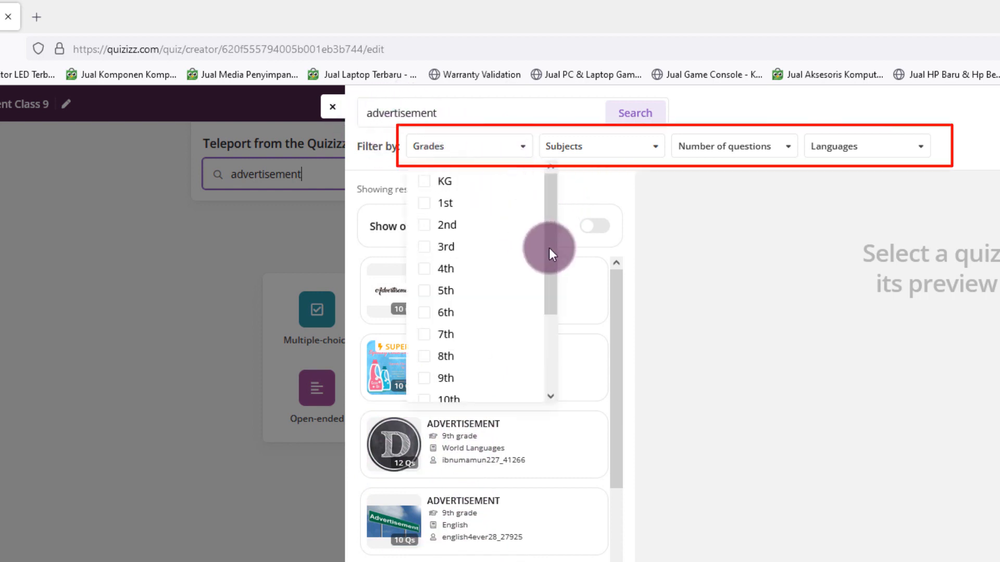
scroll(550, 251, down, 2)
click(425, 326)
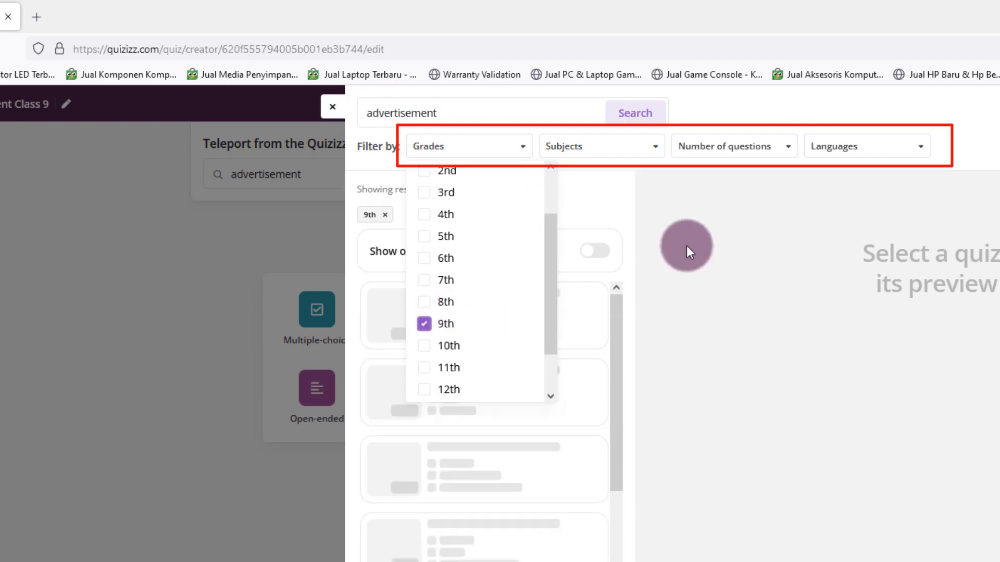
click(621, 194)
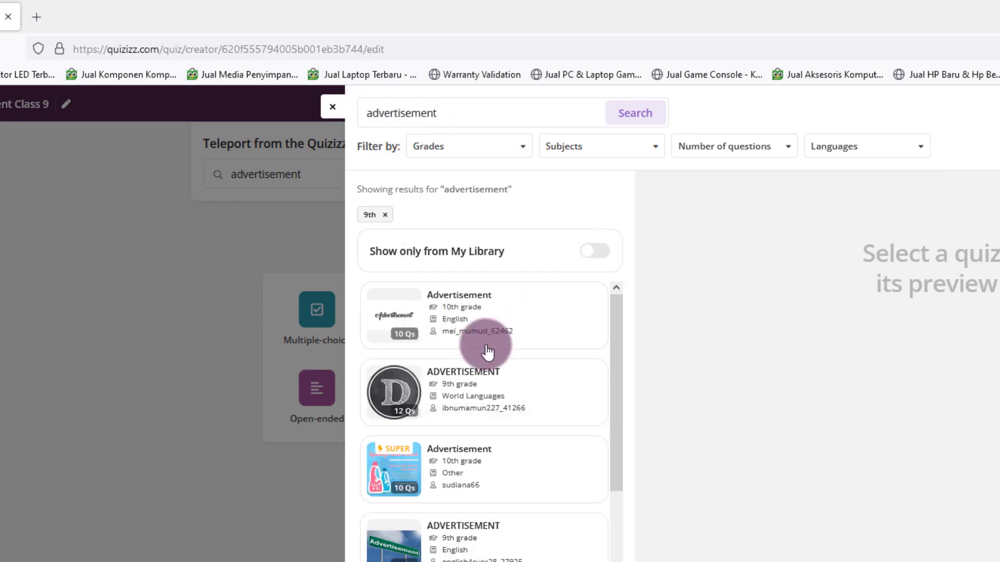
scroll(472, 357, down, 5)
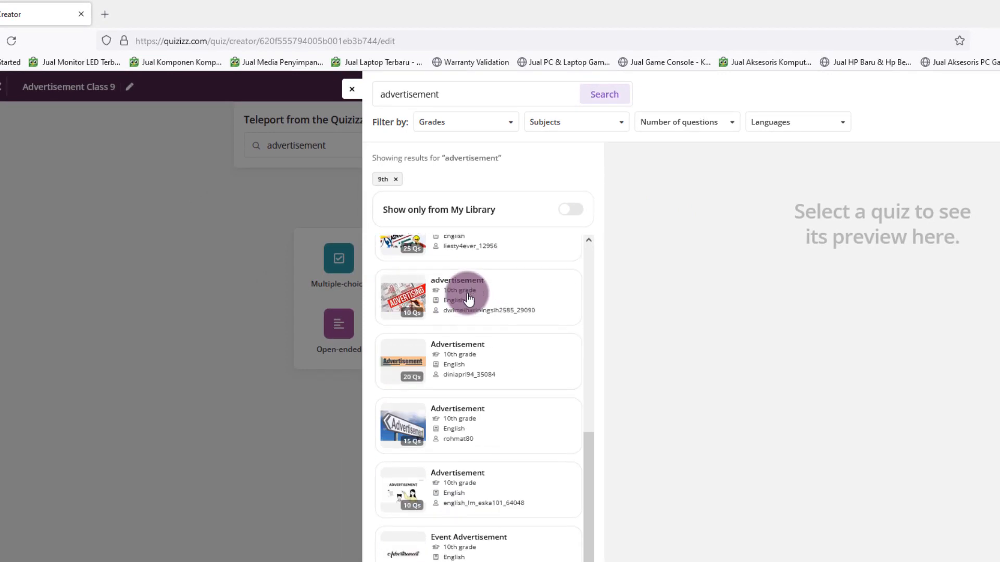
scroll(468, 294, down, 5)
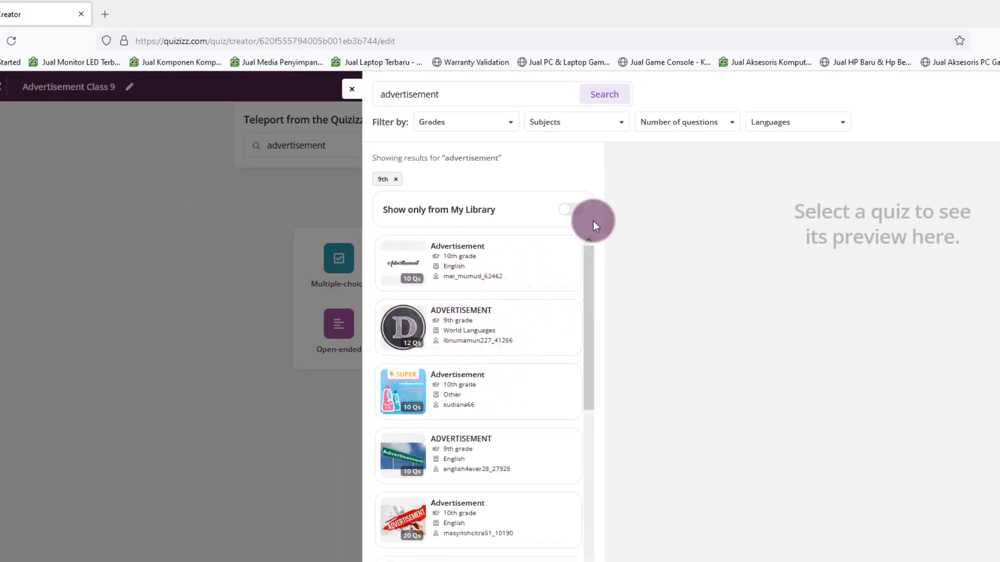
click(786, 124)
click(786, 124)
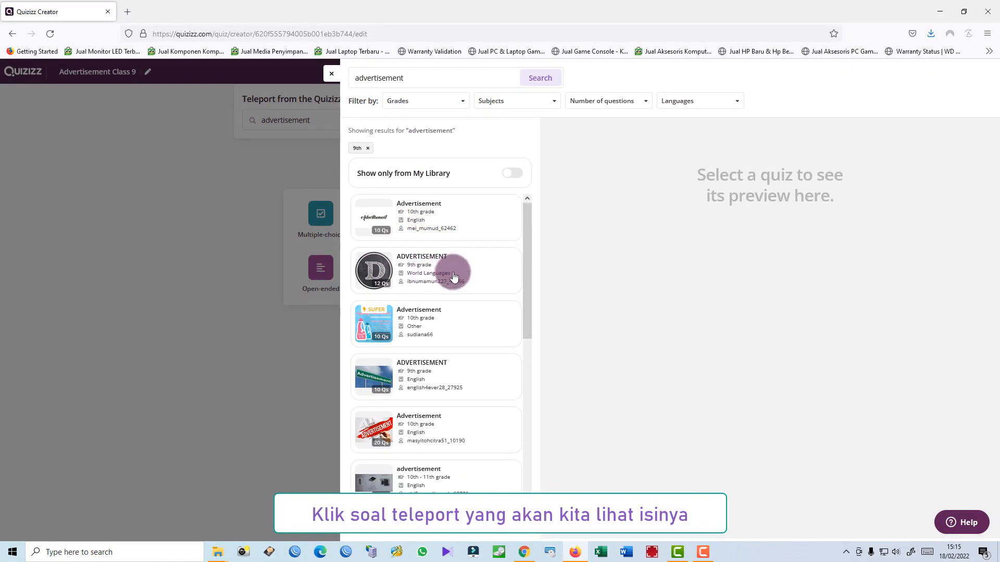
Preview the 12-question World Languages quiz ADVERTISEMENT and add its question "how much is the nuggets?" to the quiz
click(454, 267)
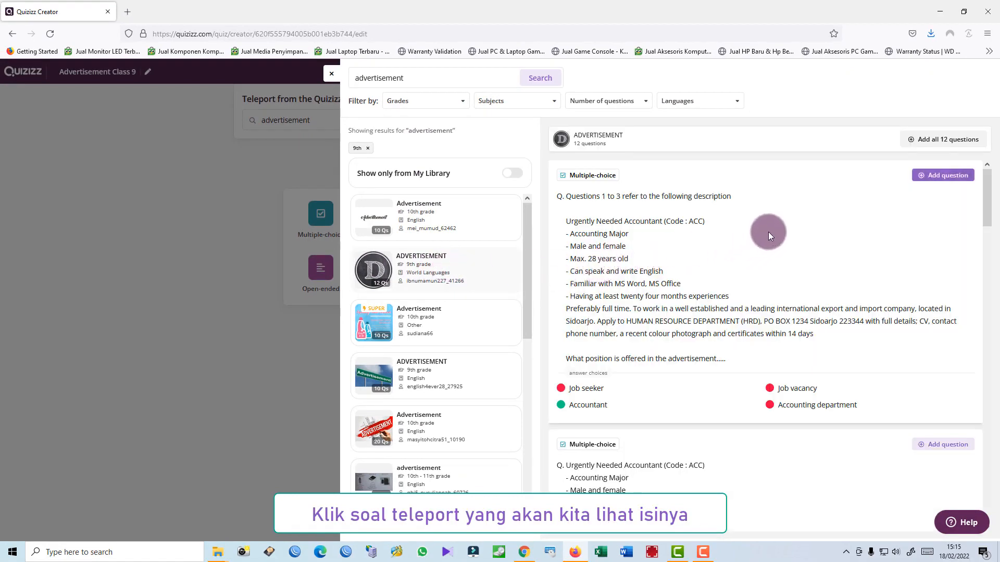
scroll(788, 235, down, 5)
scroll(789, 238, up, 5)
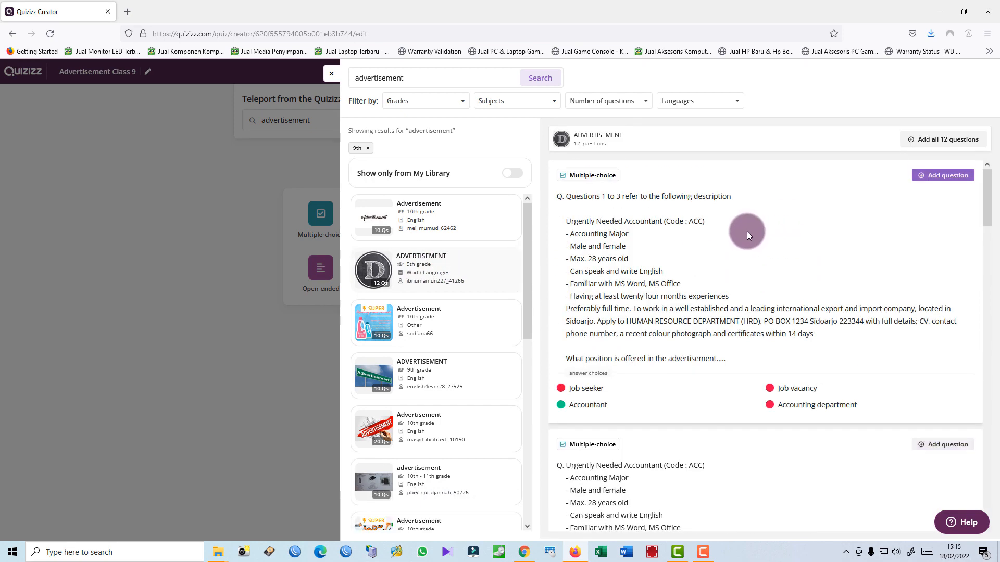
scroll(748, 231, down, 4)
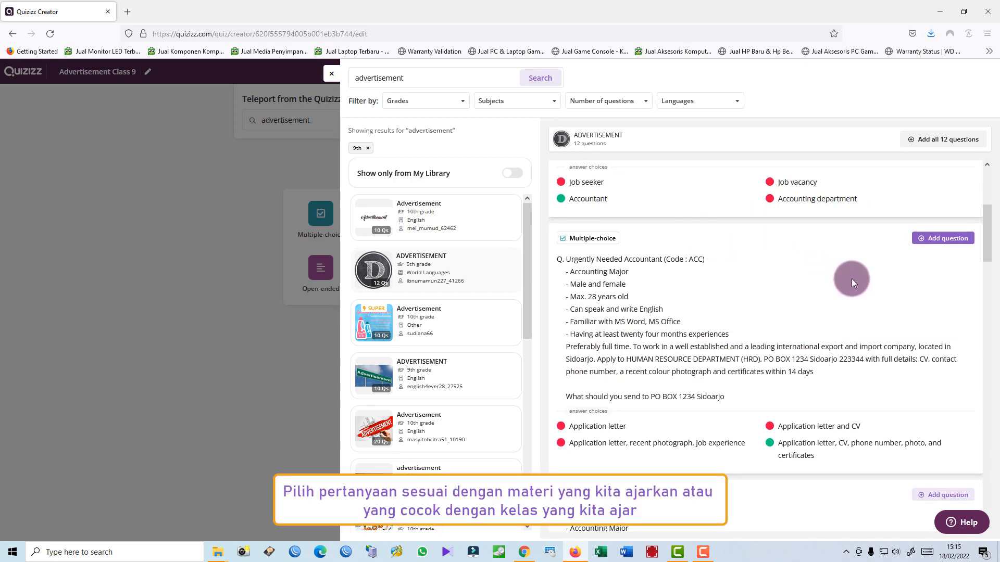
scroll(851, 279, down, 5)
scroll(851, 281, down, 5)
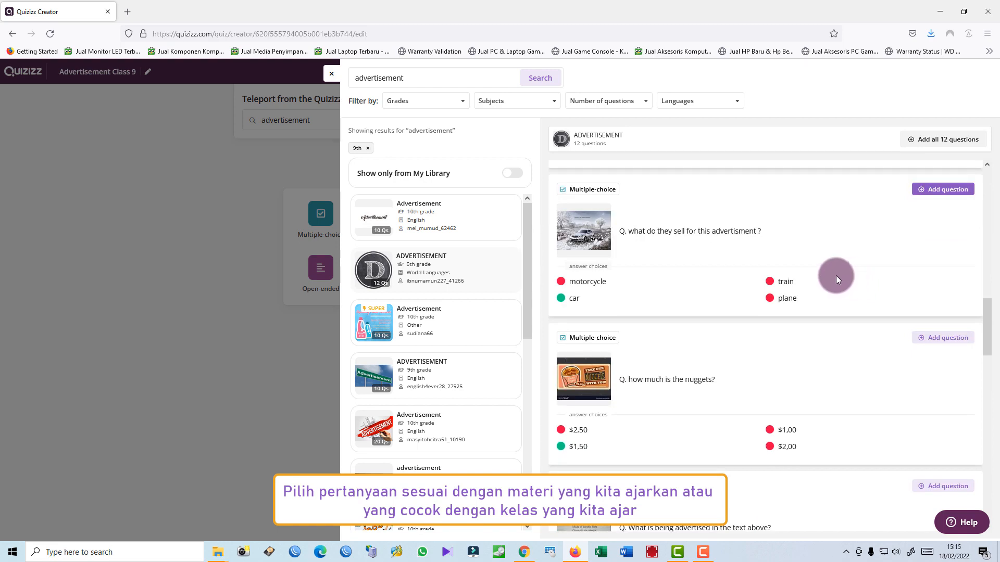
scroll(855, 277, down, 3)
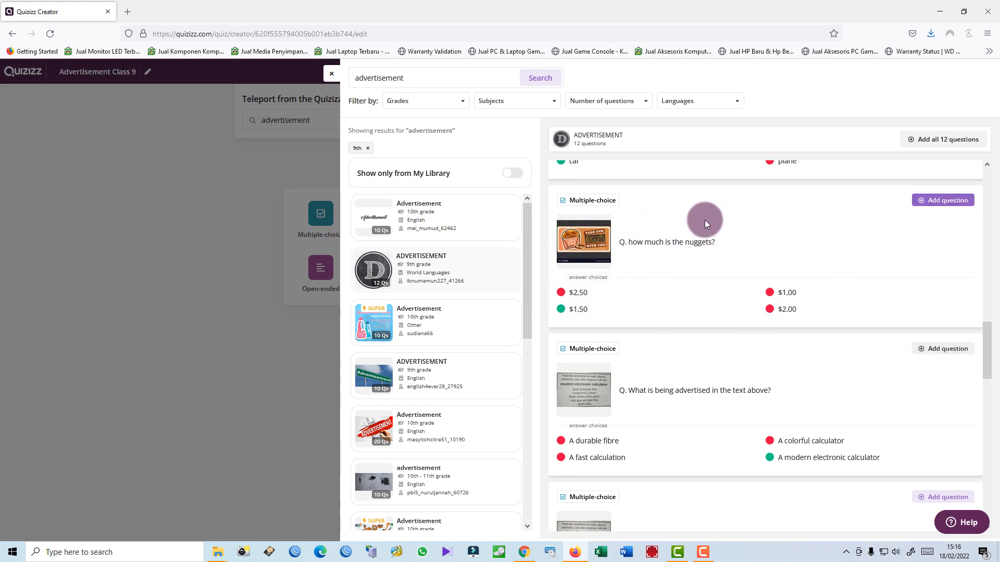
click(935, 202)
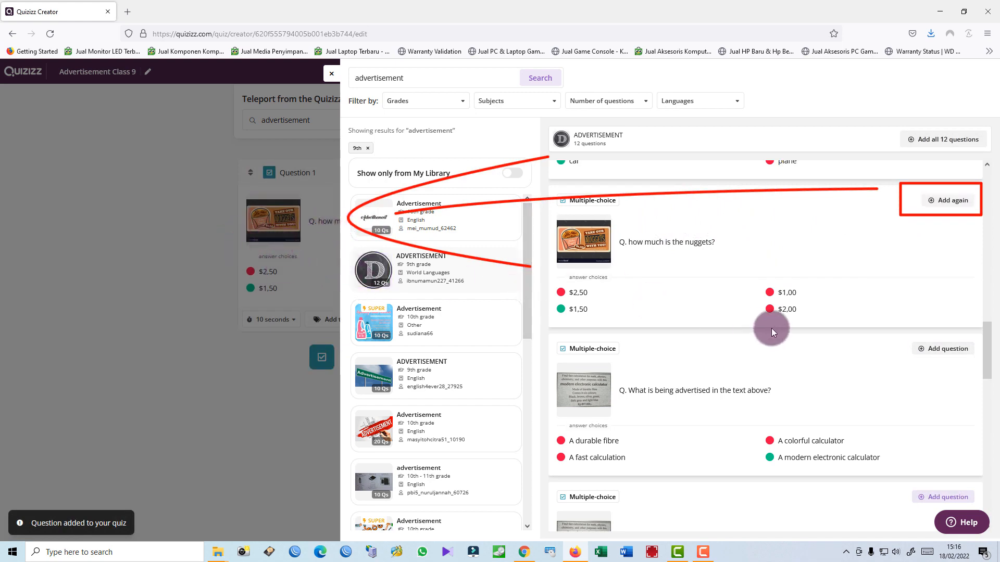
Add the questions "What is being advertised in the text above?" and "From the advertisement above, we know that....." from the same quiz
scroll(771, 328, down, 3)
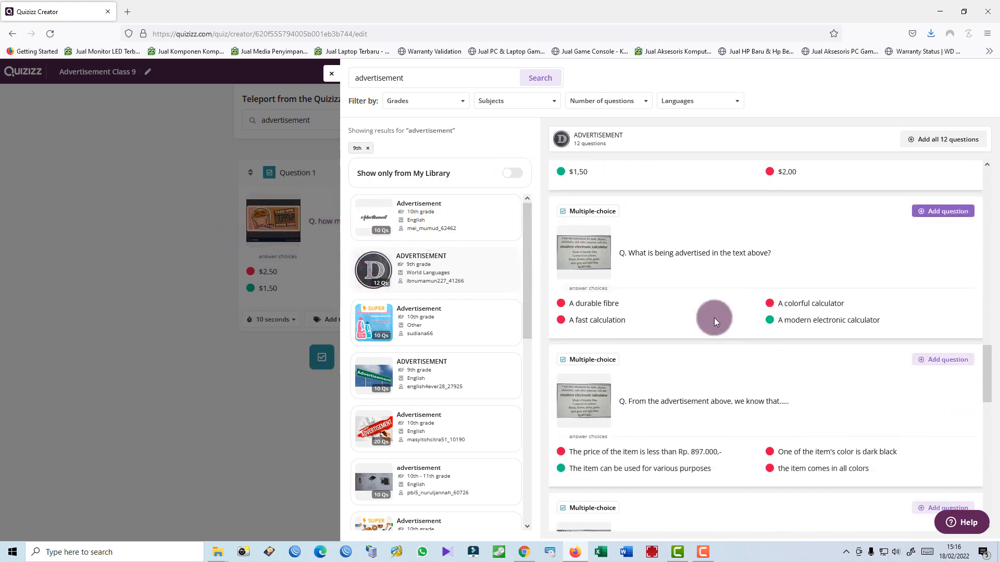
click(937, 213)
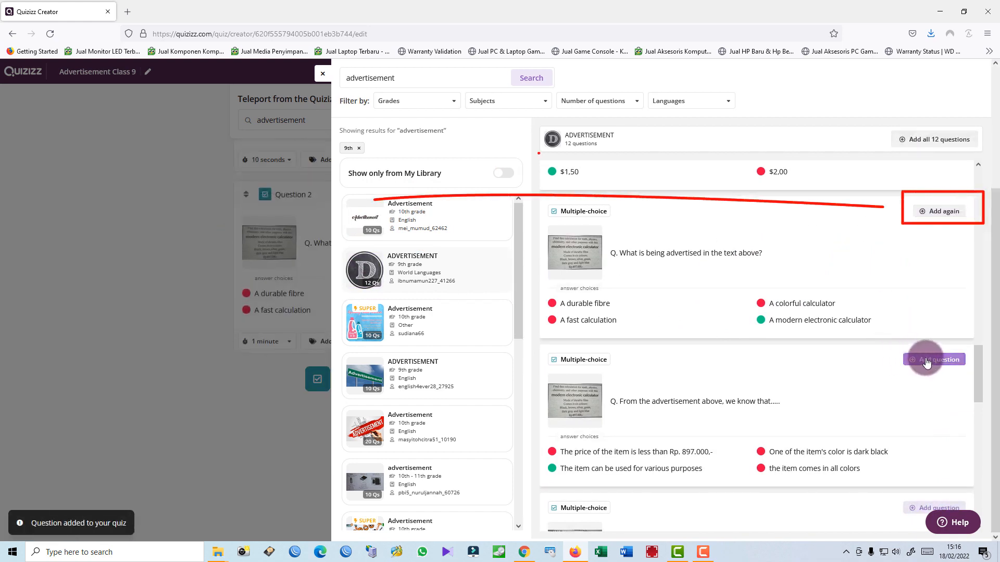
click(926, 361)
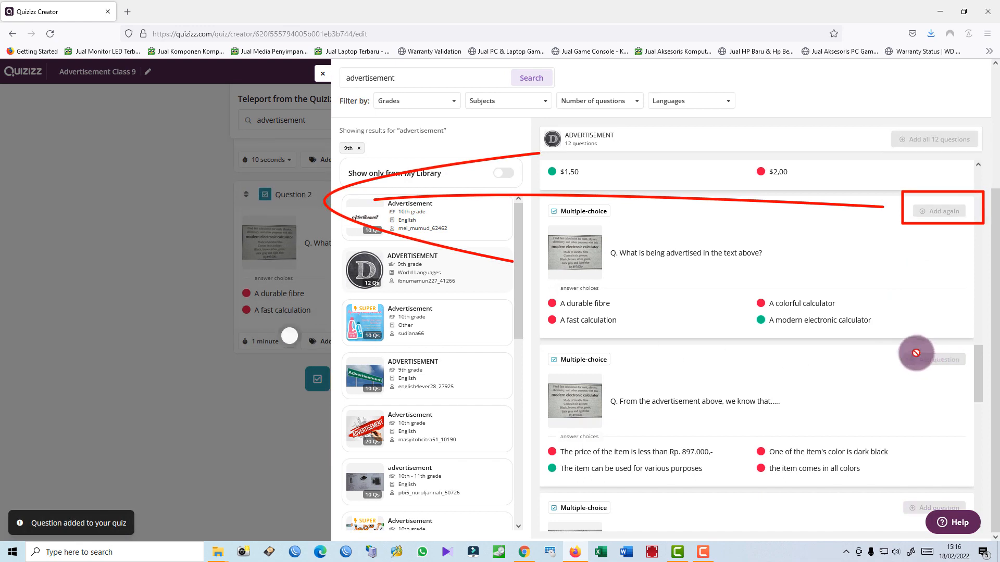
Add the questions "This kind of text is ......." and "How long does the restaurant open?" from the same quiz
scroll(861, 343, down, 4)
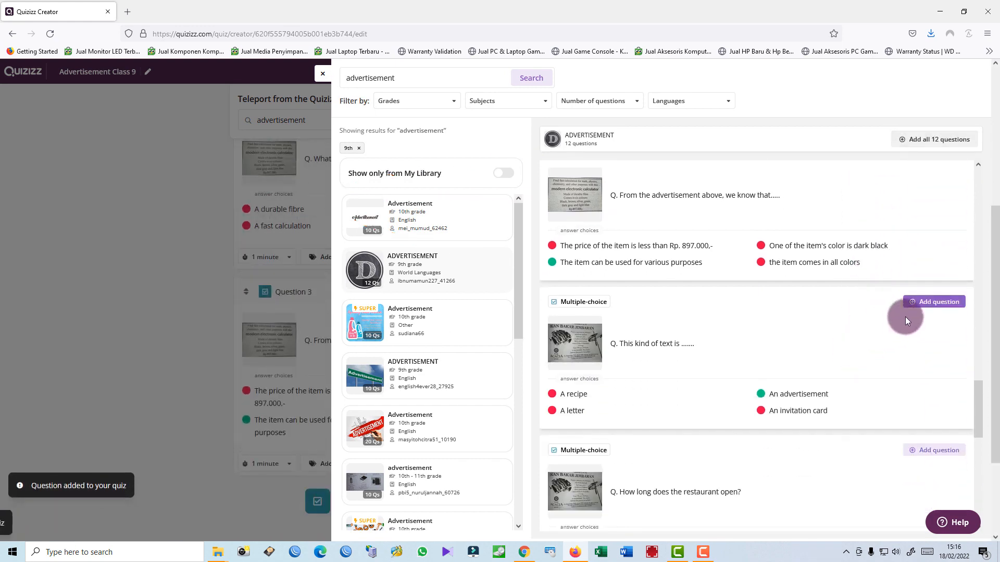
click(916, 303)
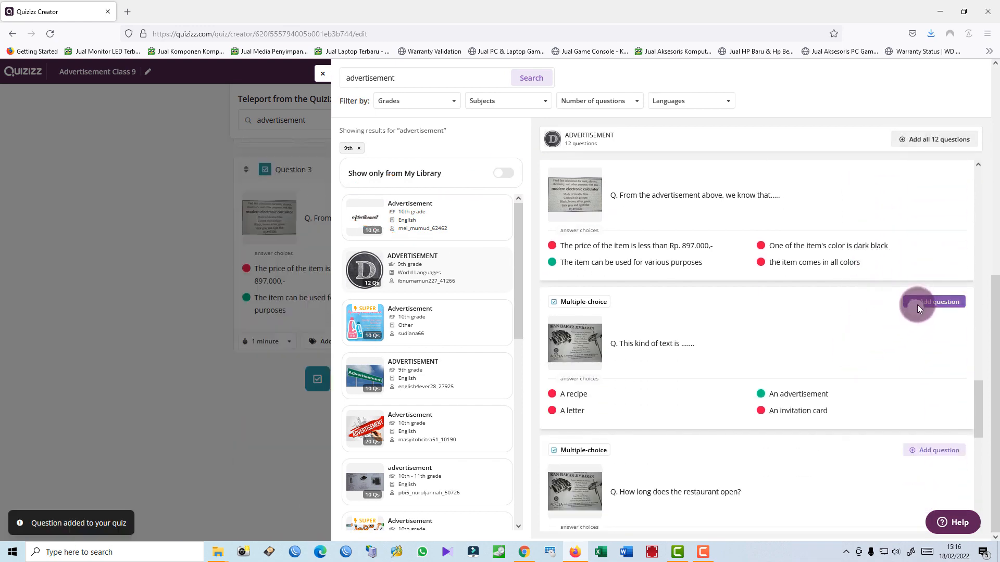
click(928, 447)
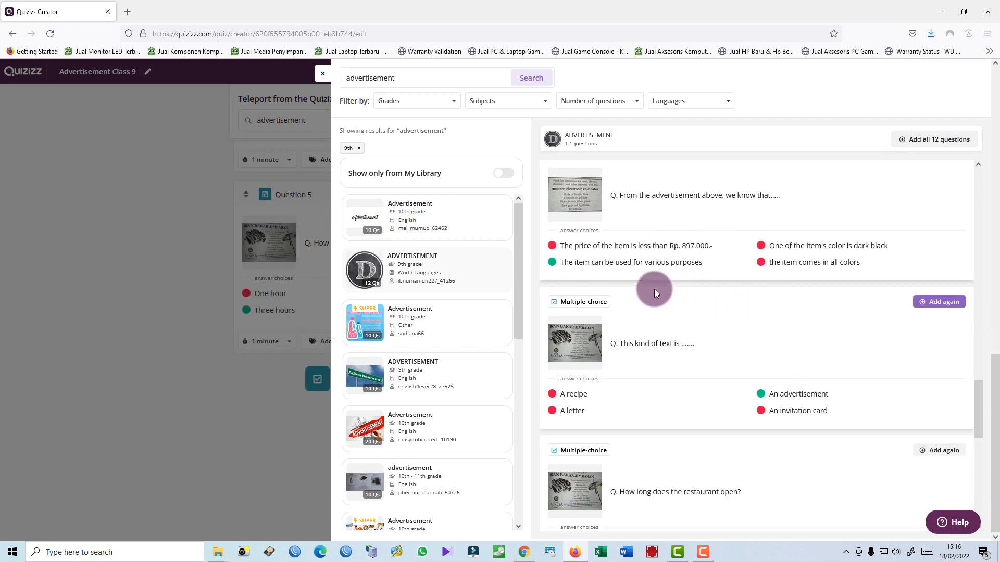
Try to add "What is the purpose of the advertisement?" from the 10-question Super quiz Advertisement, and dismiss the upgrade offer
drag(520, 235, 527, 328)
drag(613, 340, 617, 245)
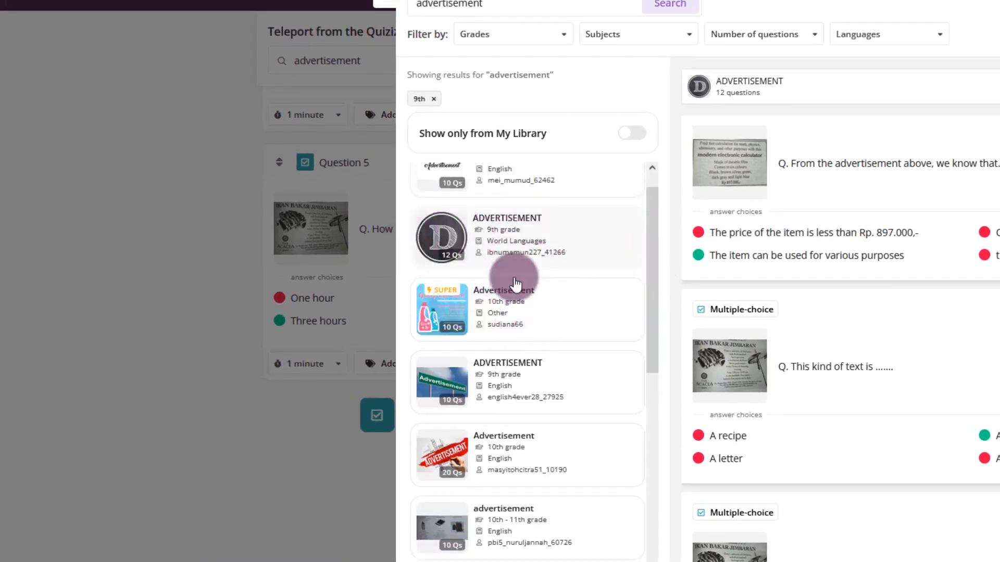
click(547, 312)
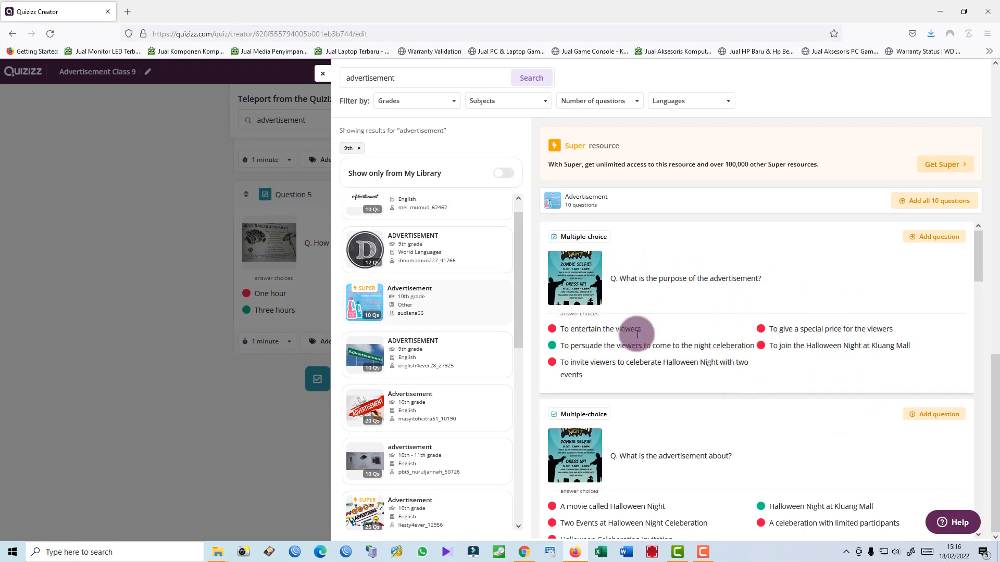
click(919, 238)
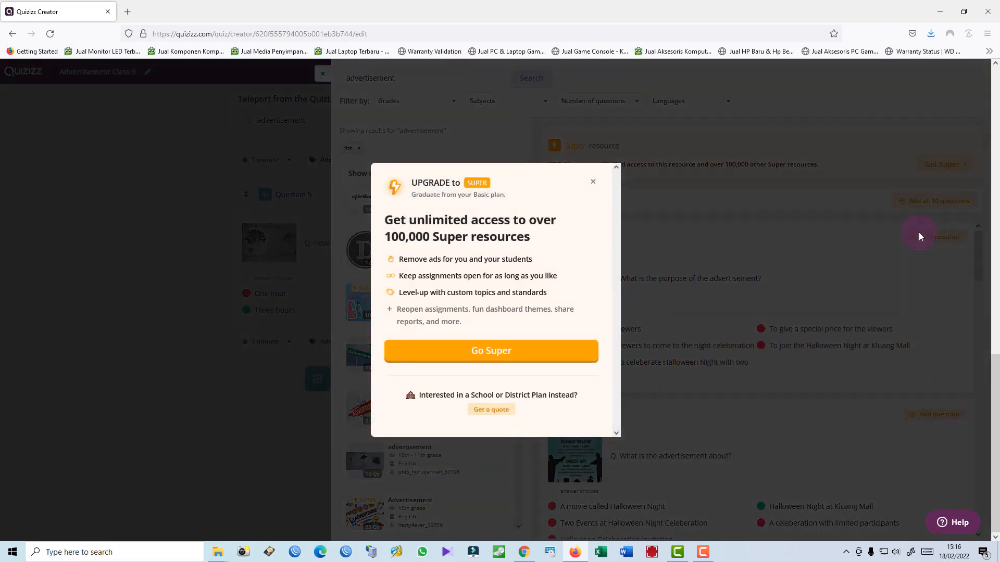
click(593, 184)
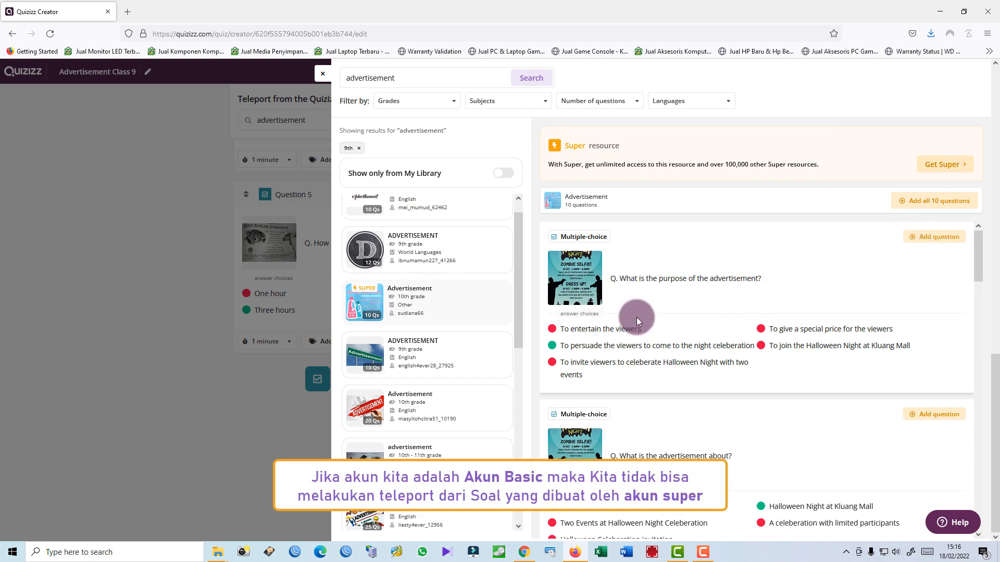
Preview the 9th-grade English quiz ADVERTISEMENT, add all 10 of its questions to the quiz, and close the library results
click(458, 352)
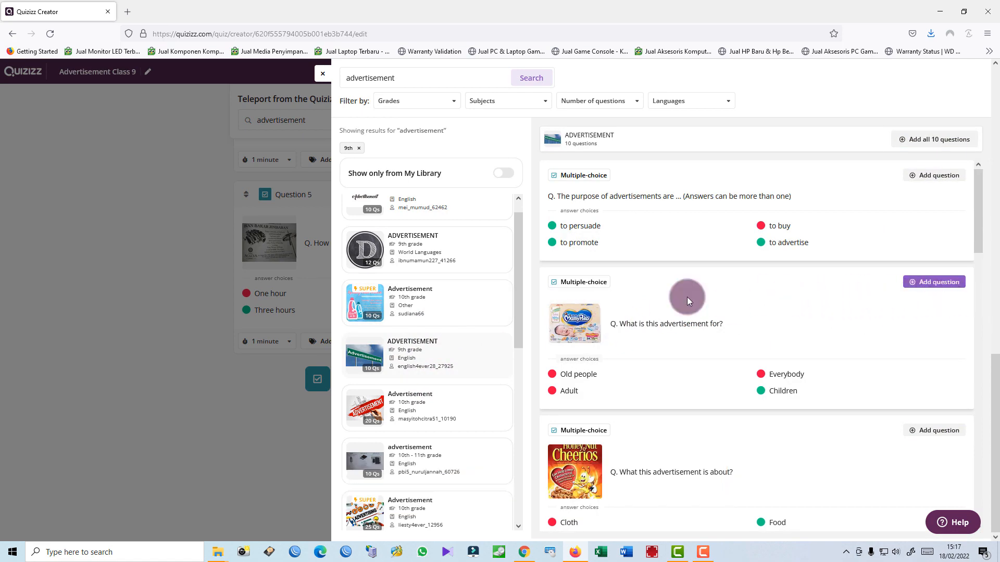
scroll(773, 353, down, 10)
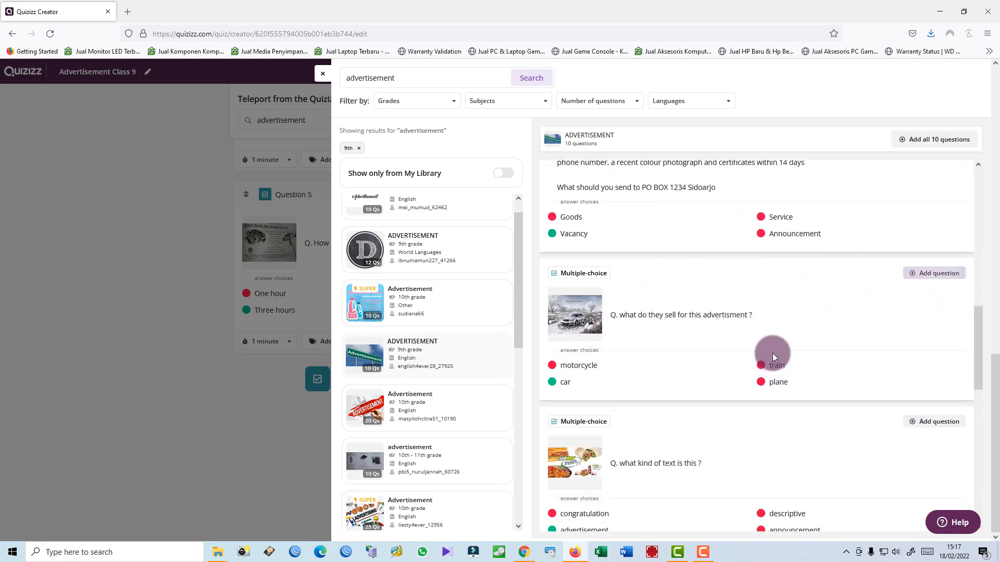
scroll(771, 394, down, 10)
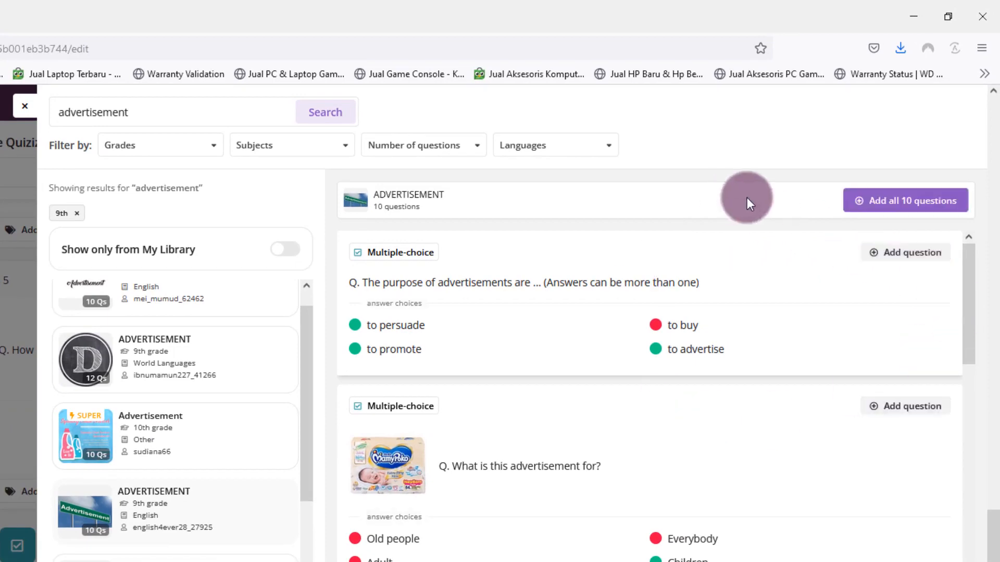
click(896, 207)
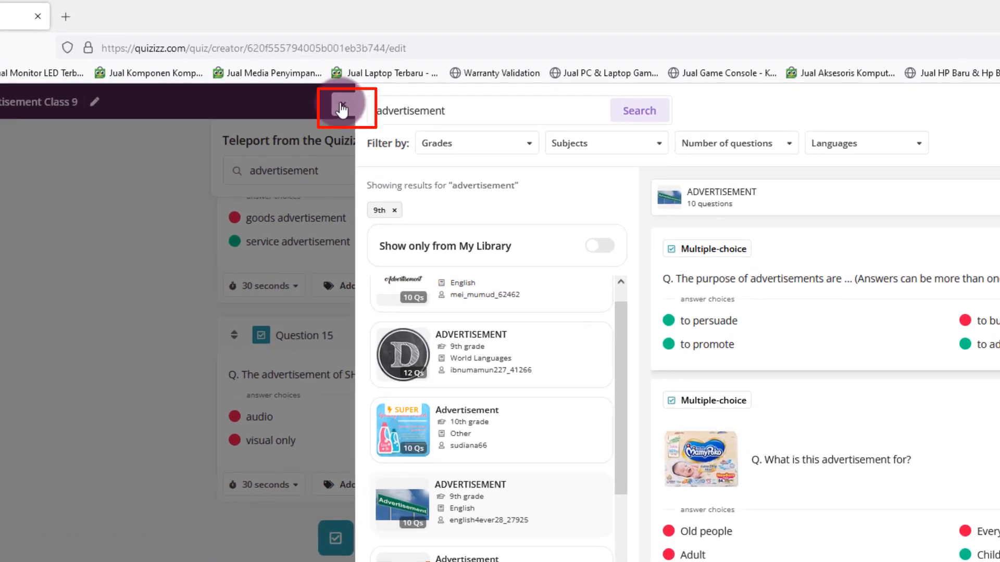
click(343, 110)
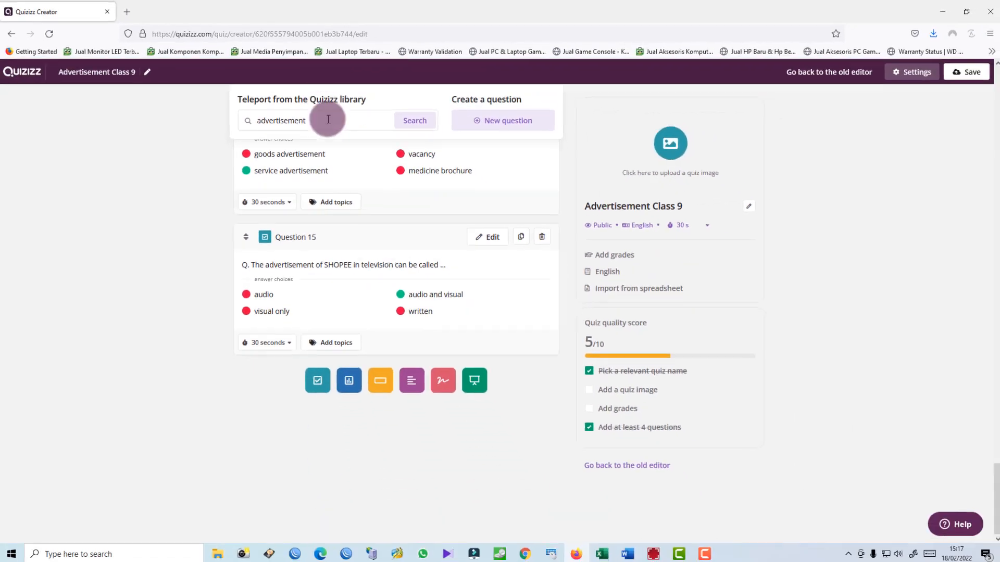
Review the quiz's questions from the last one up to the first, checking their content and answer times
scroll(411, 182, up, 10)
scroll(417, 197, up, 18)
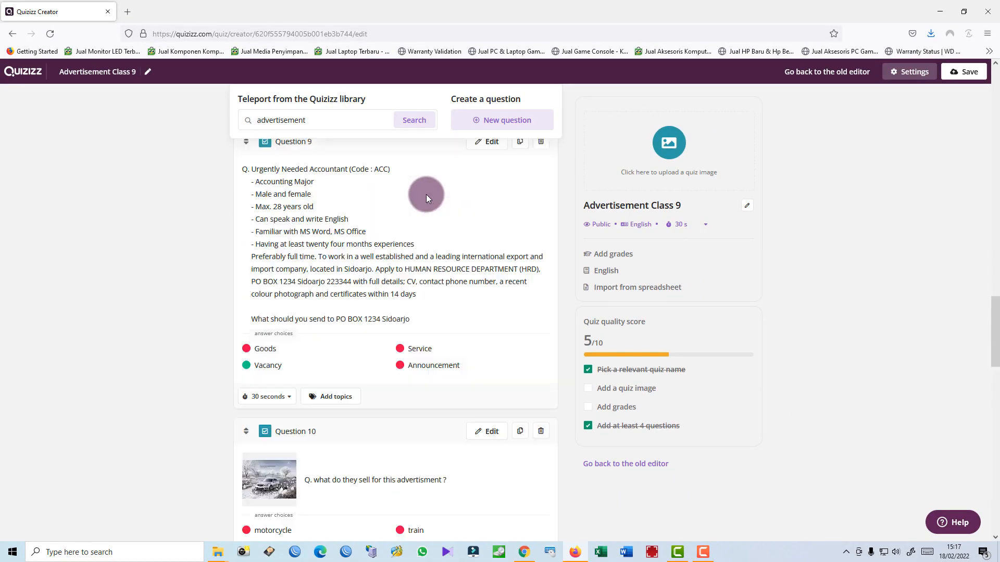
scroll(426, 195, up, 12)
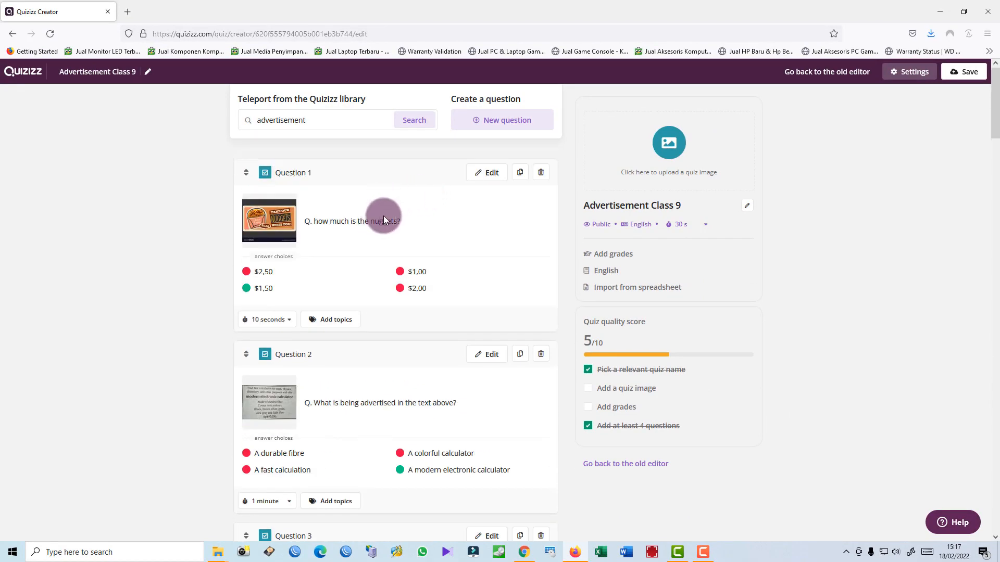
scroll(241, 232, down, 5)
scroll(242, 238, up, 5)
scroll(352, 229, down, 9)
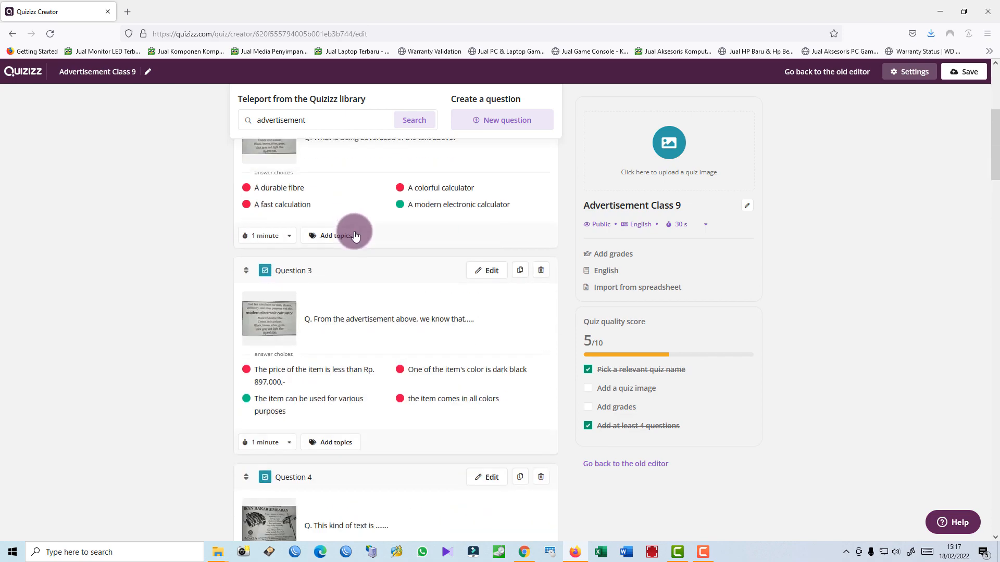
scroll(360, 227, up, 9)
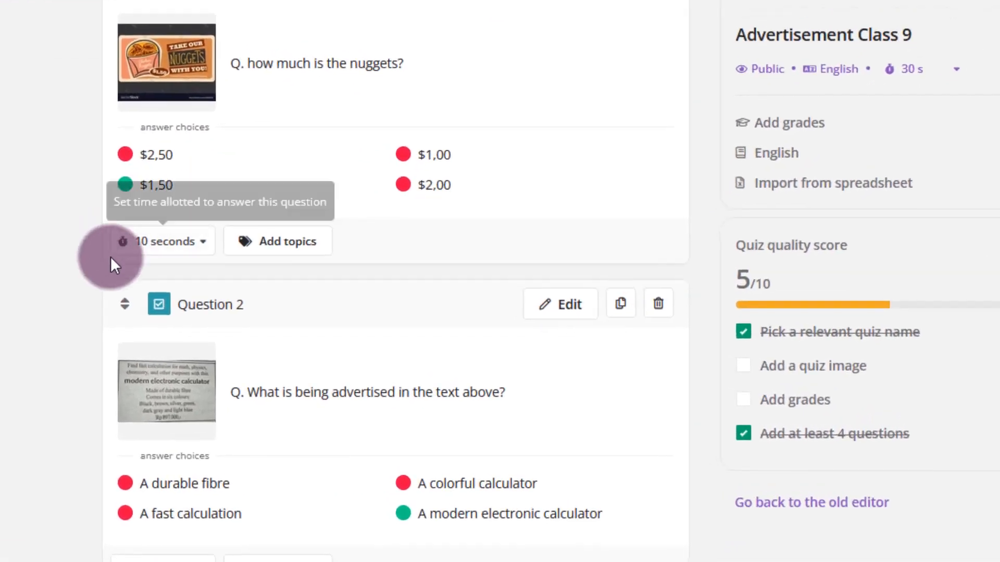
Set the answer time of question 1, "how much is the nuggets?", to 45 seconds and compare it with the following questions
click(197, 247)
click(185, 136)
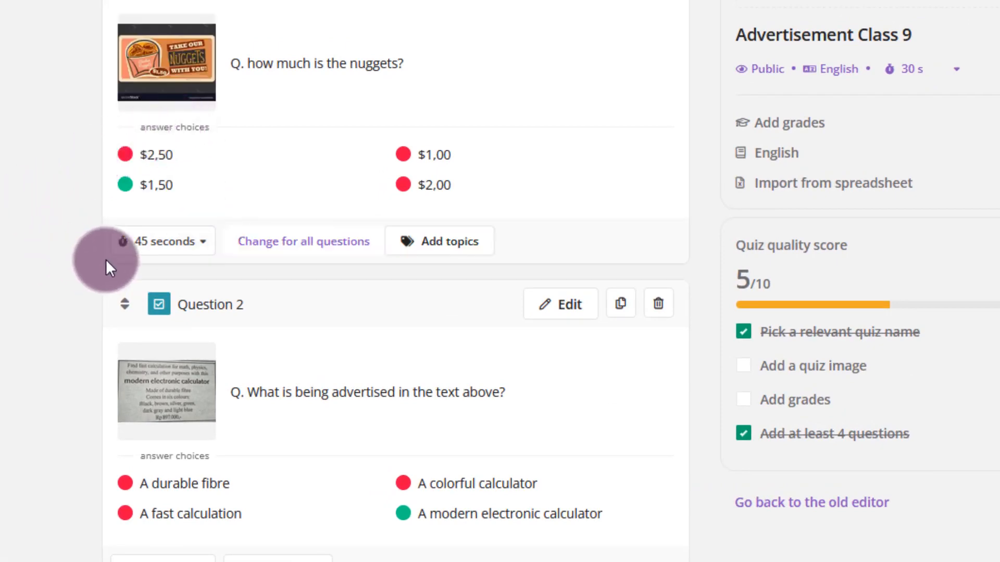
scroll(156, 290, down, 5)
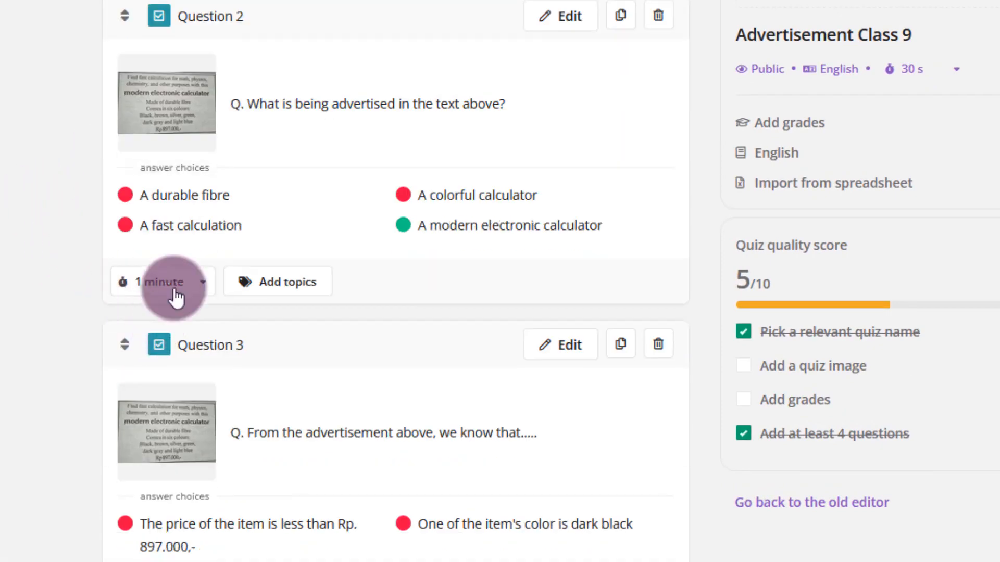
scroll(78, 282, up, 4)
scroll(136, 255, down, 6)
scroll(172, 244, up, 7)
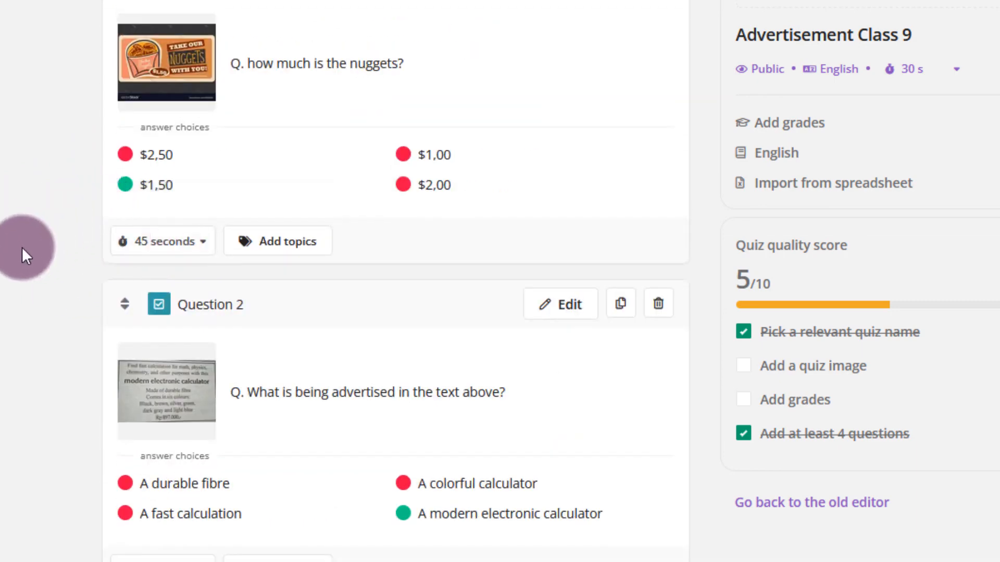
scroll(37, 238, down, 5)
scroll(37, 237, up, 5)
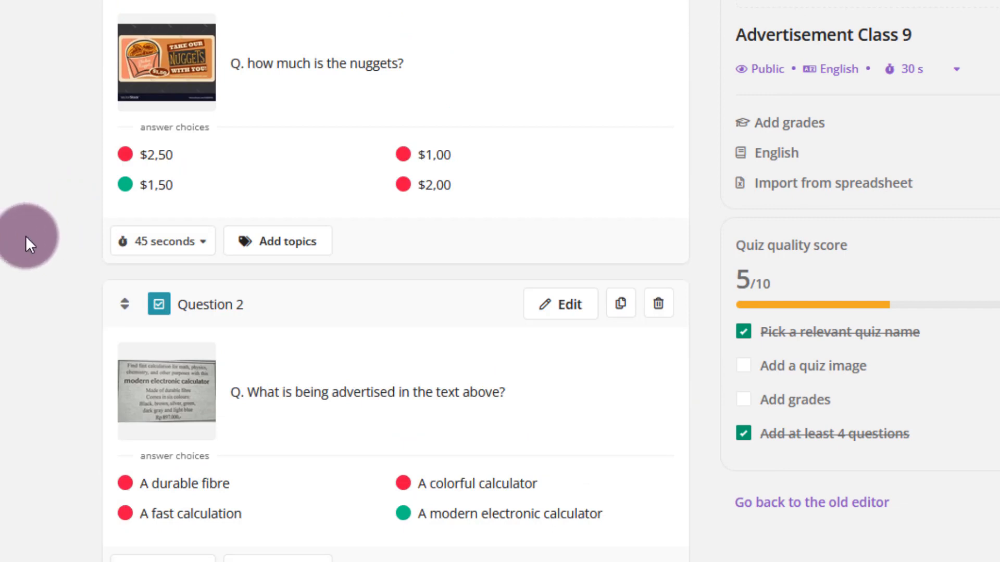
Set question 1's answer time to 1 minute and try to apply it to all questions
scroll(26, 235, down, 2)
click(187, 149)
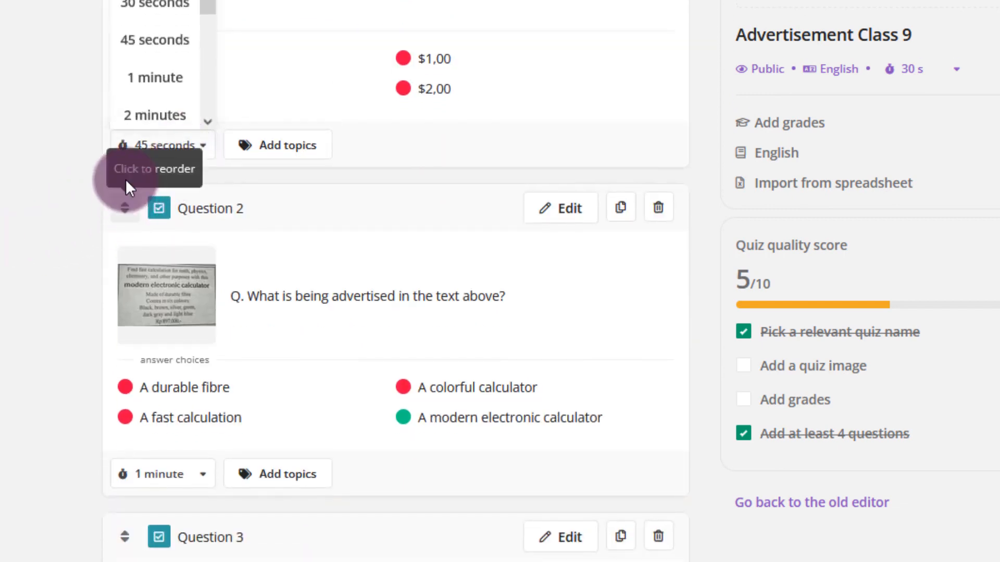
click(149, 78)
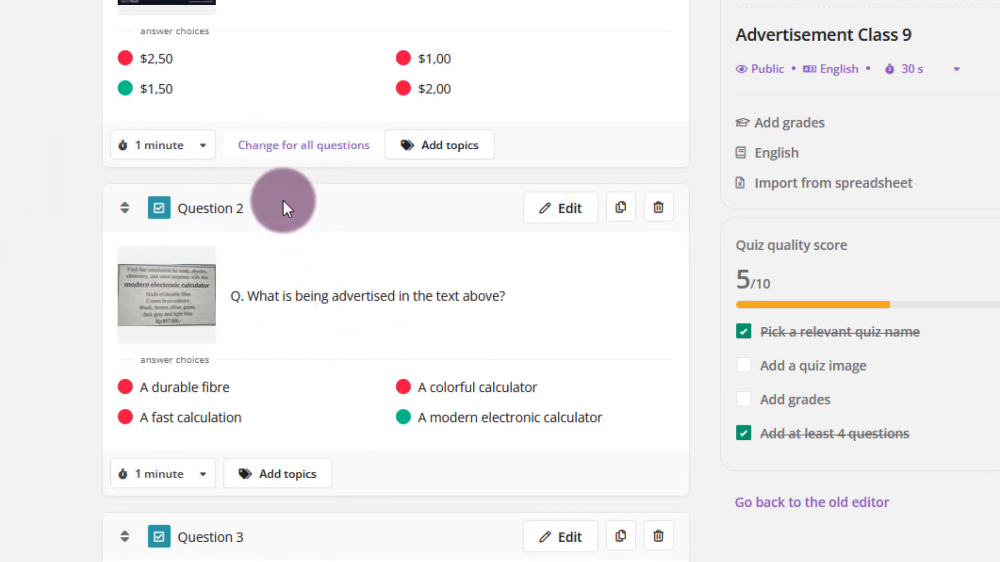
click(301, 147)
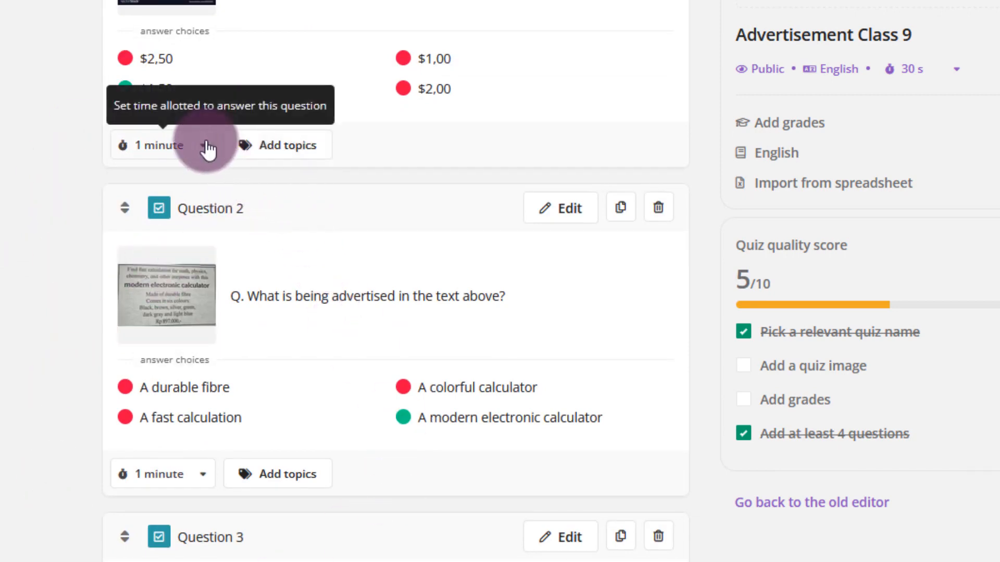
Switch question 1's answer time to 45 seconds and back to 1 minute, and apply that time to all questions
click(206, 146)
click(193, 98)
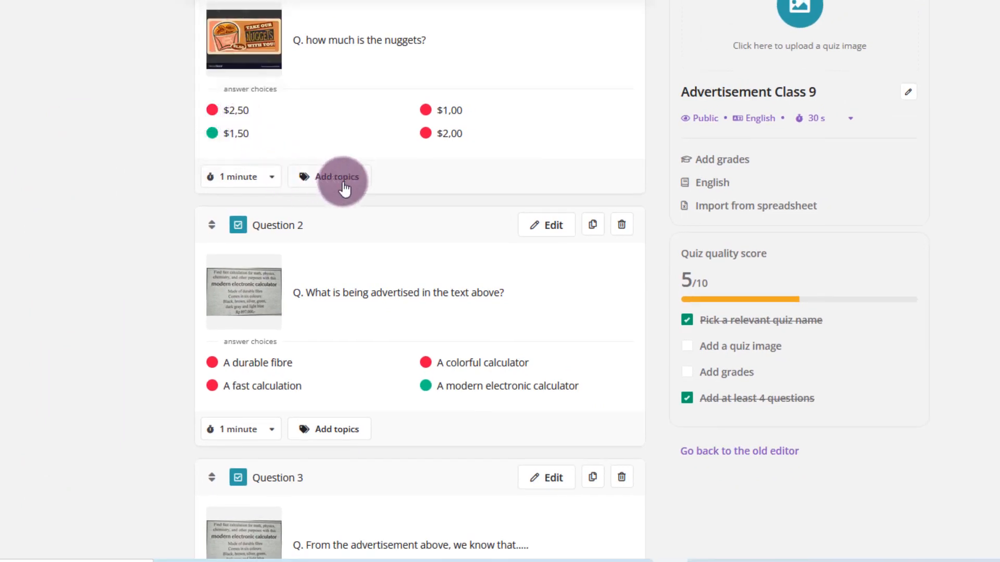
click(256, 179)
click(241, 93)
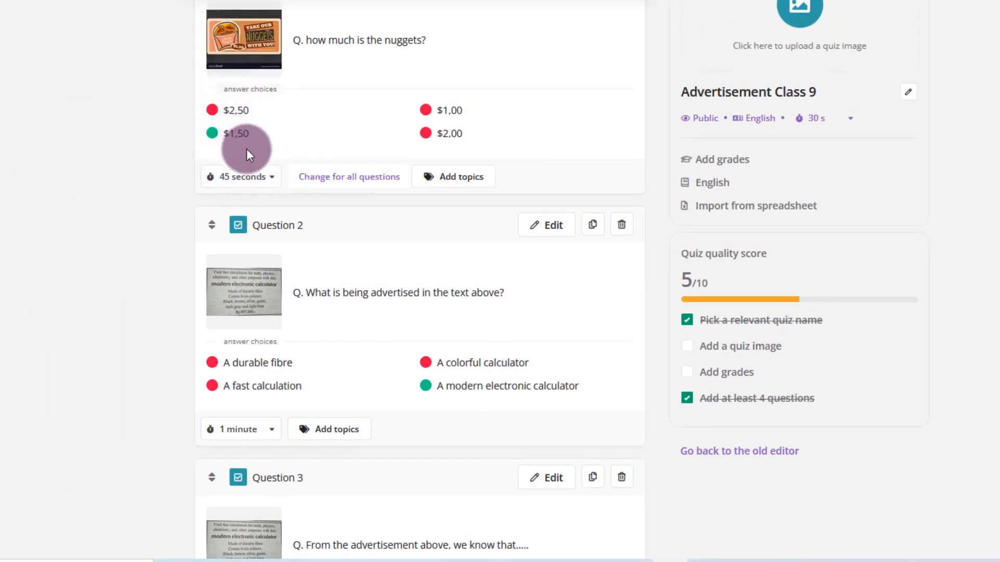
click(251, 169)
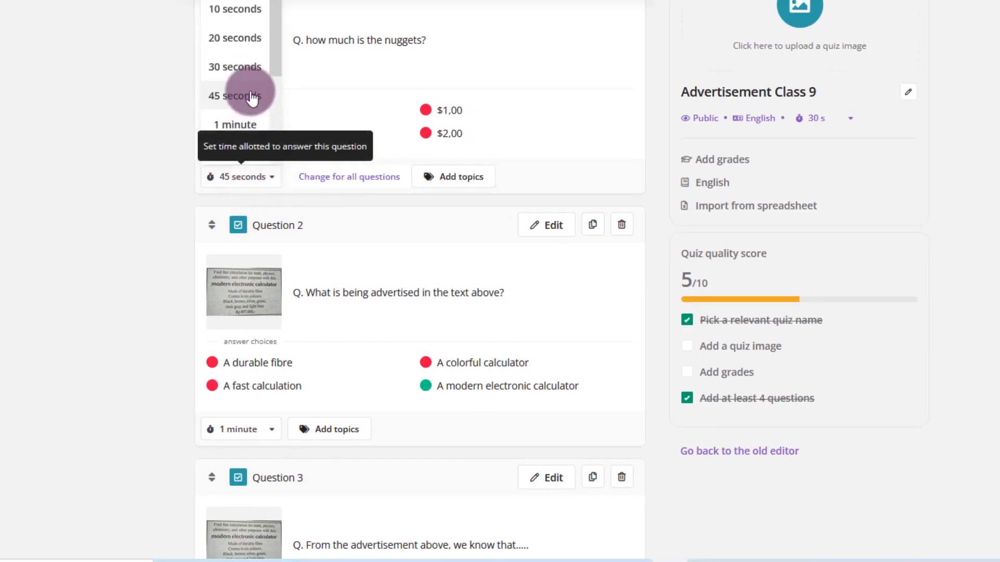
click(241, 125)
click(299, 188)
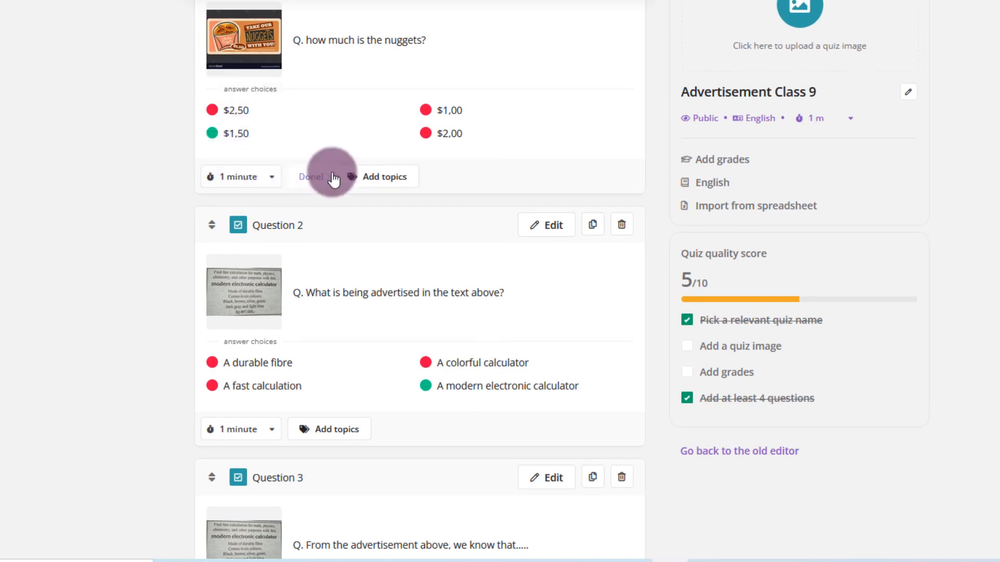
Open question 2, "What is being advertised in the text above?", for editing and correct "fibre" to "fiber" in its first answer
scroll(291, 348, down, 6)
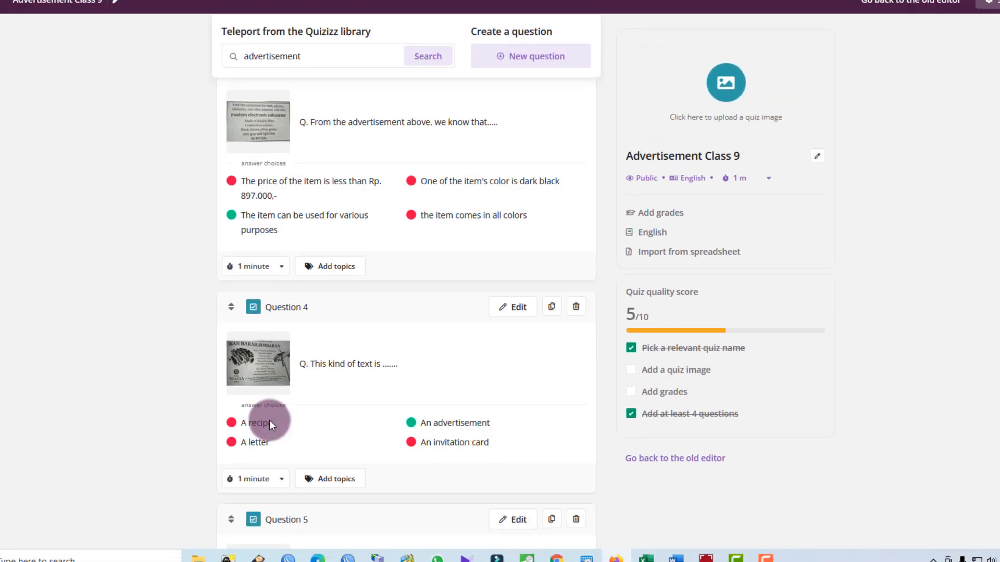
scroll(273, 375, down, 4)
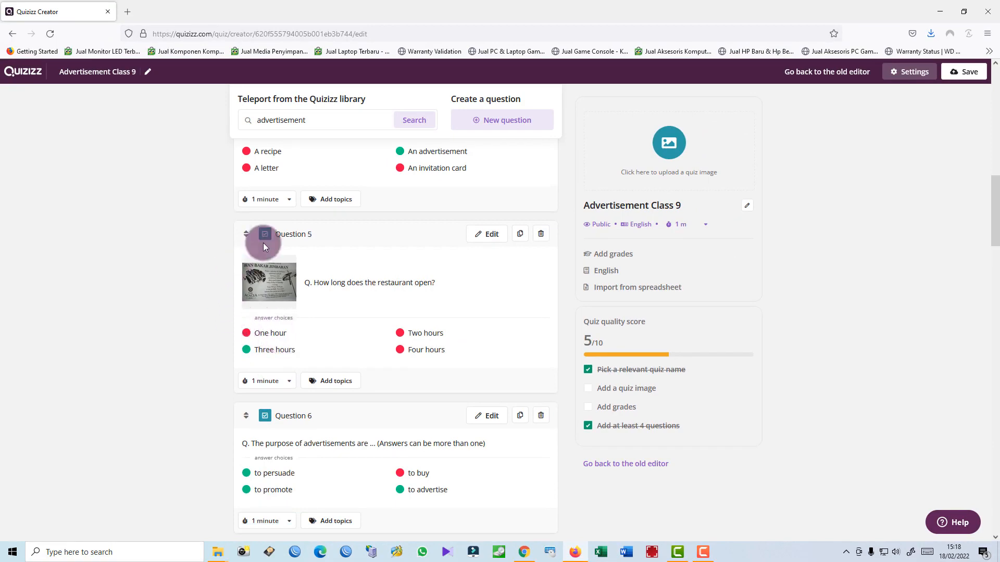
scroll(286, 241, up, 7)
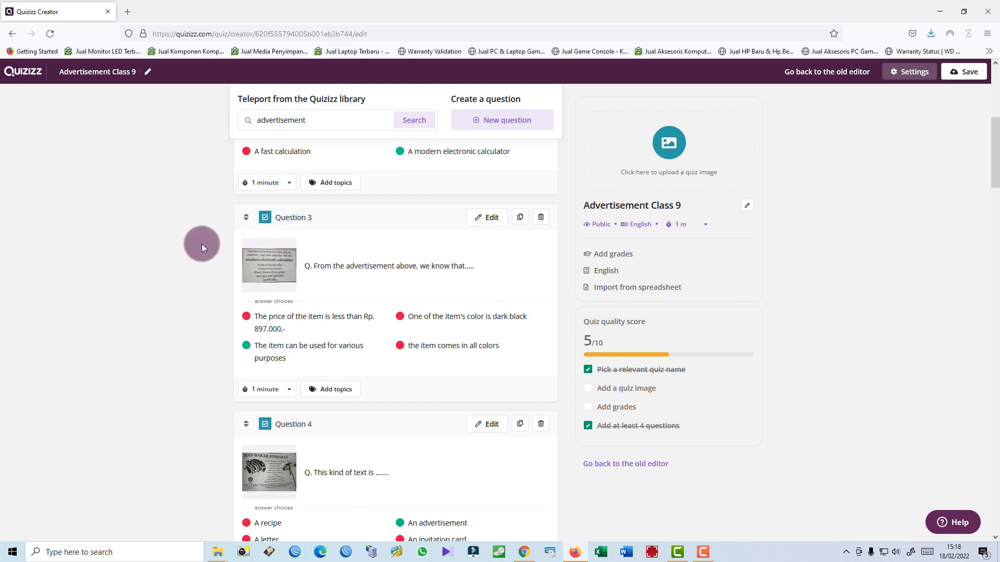
scroll(333, 267, up, 5)
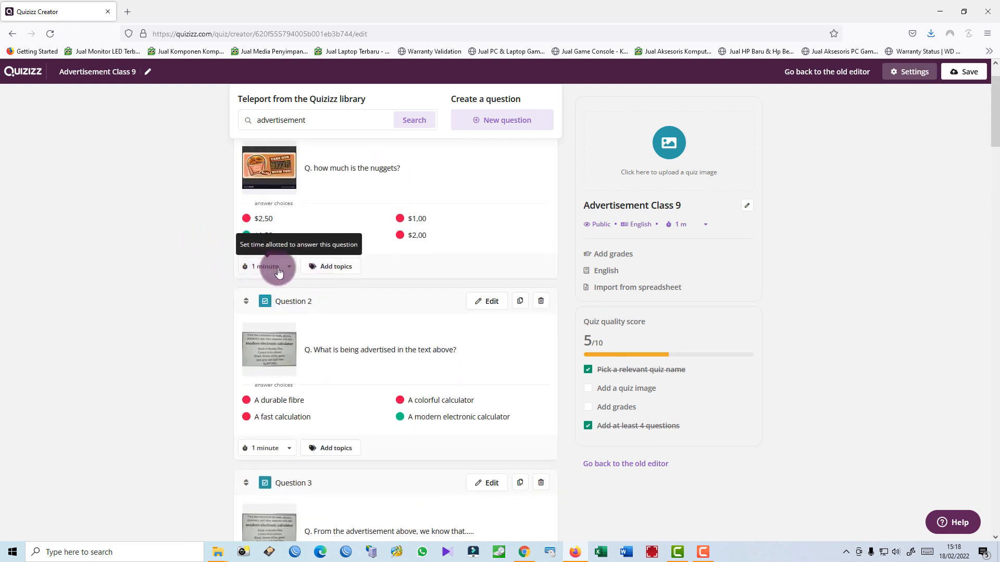
click(487, 304)
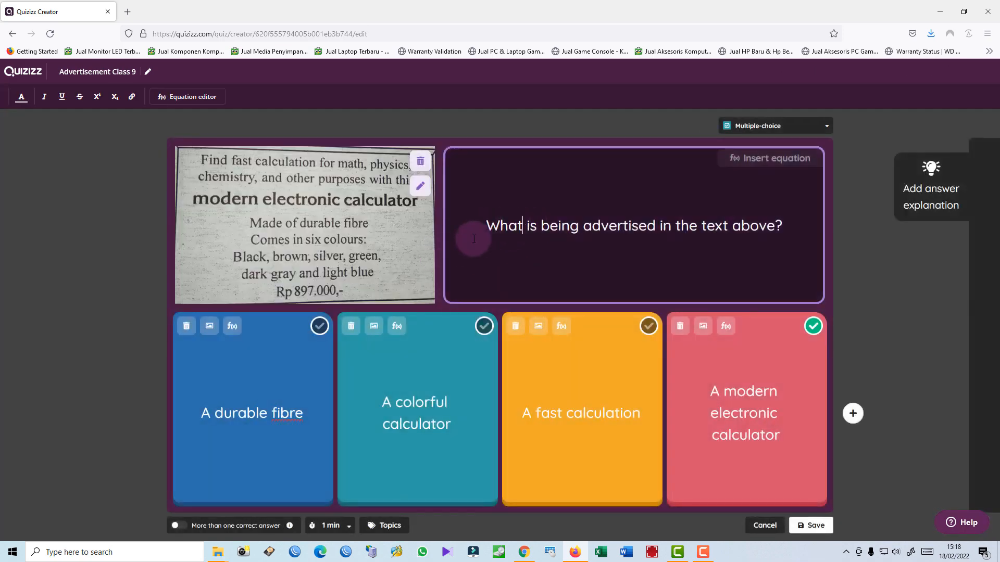
right_click(290, 414)
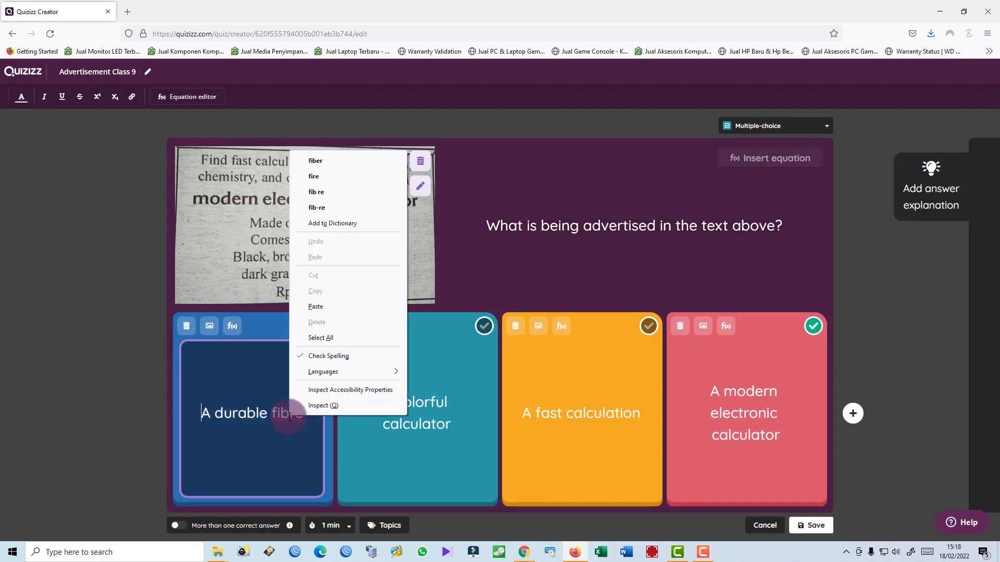
click(333, 162)
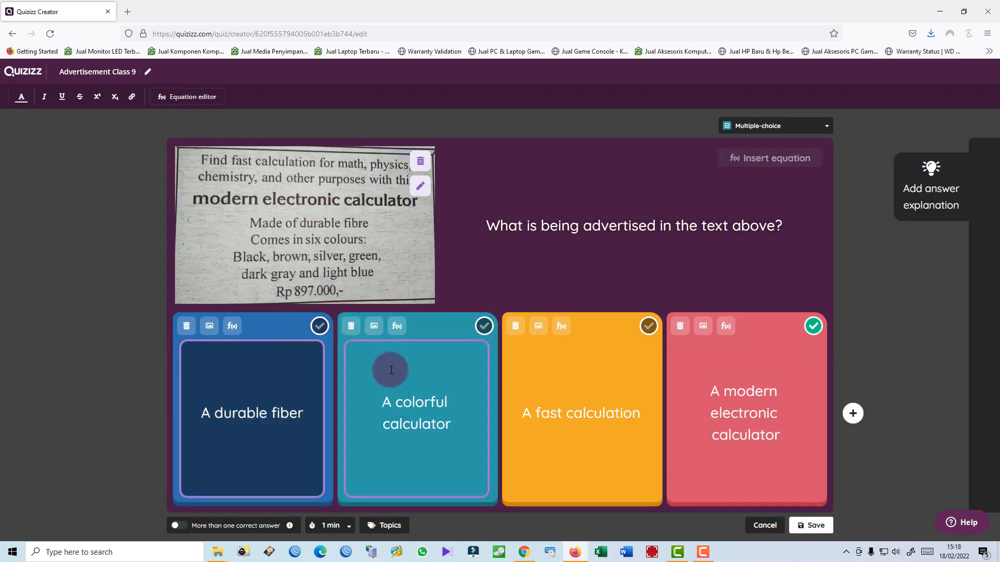
click(618, 402)
click(415, 409)
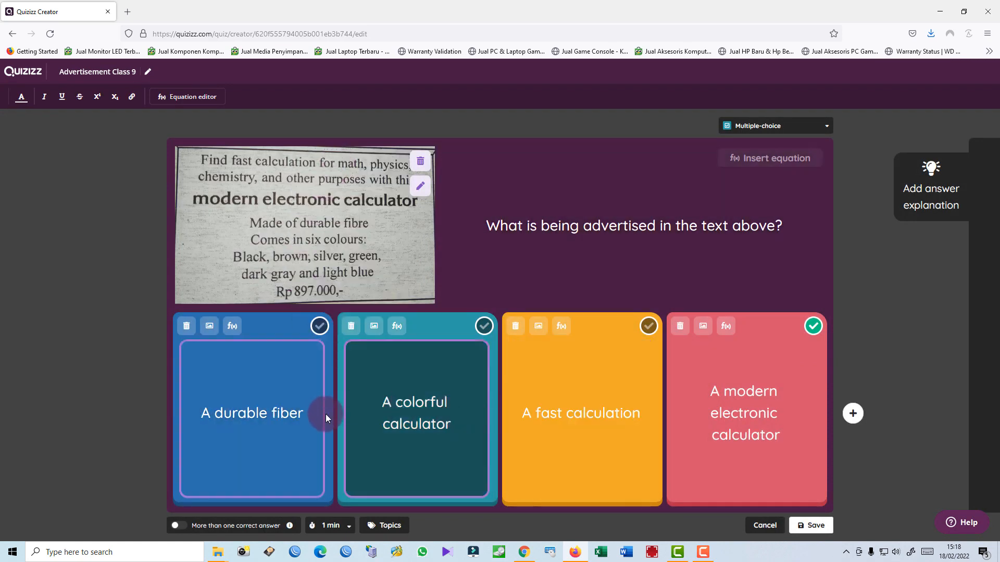
click(285, 413)
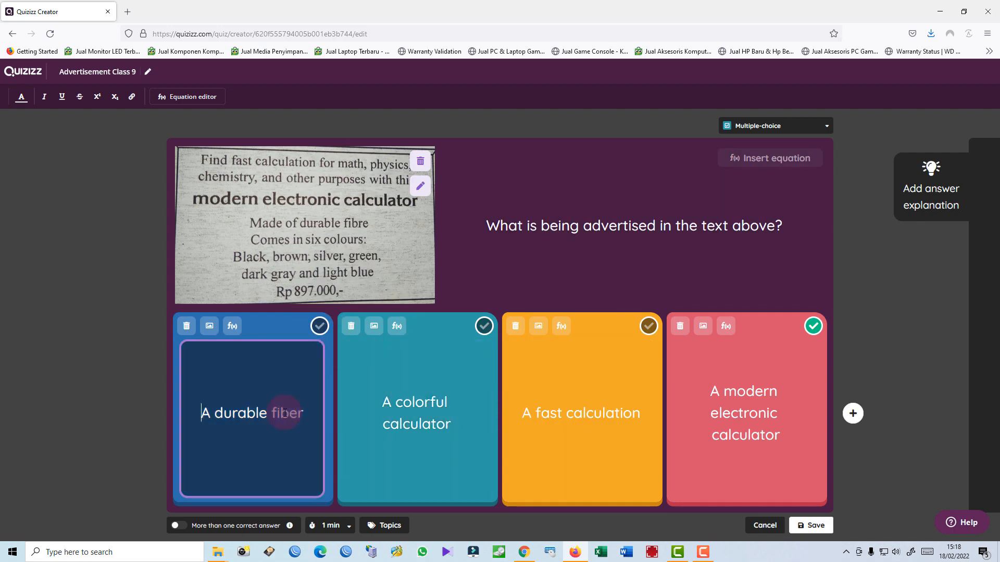
Add a fifth answer option reading "electronic Television" to question 2
click(852, 414)
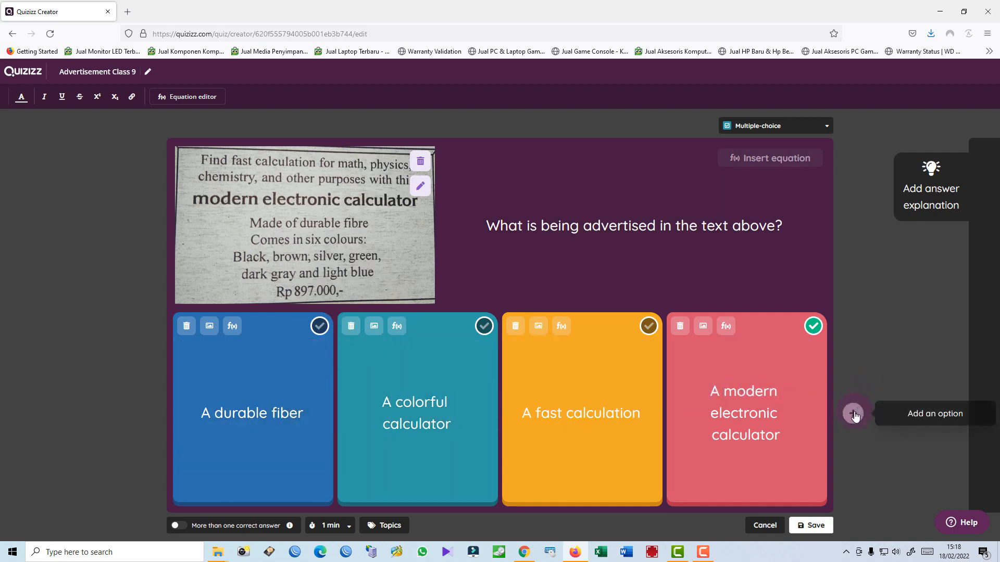
click(776, 407)
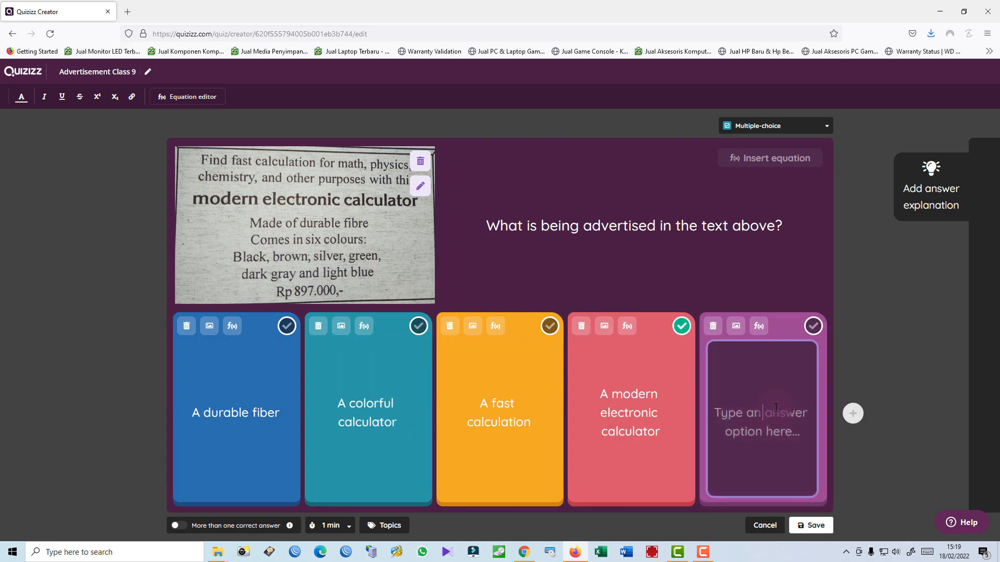
text(electronic Te)
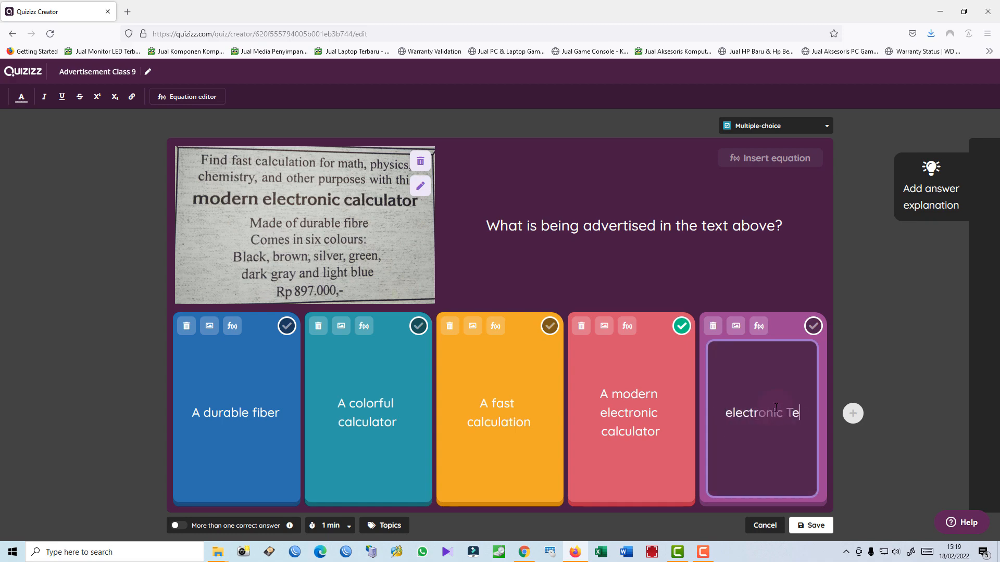
text(vision)
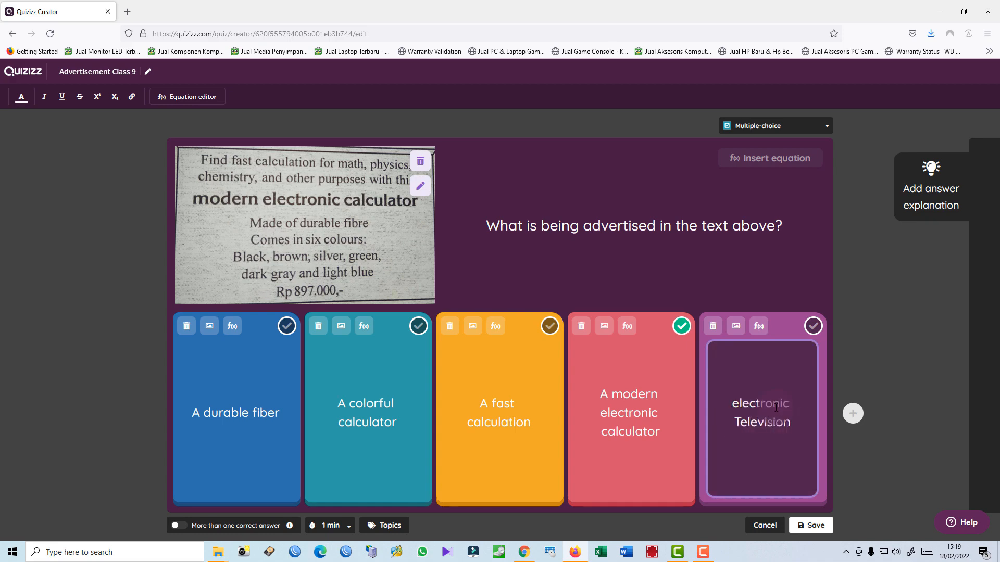
Add the answer explanation "From the text , we will know that the thing being advertised is." to question 2
click(932, 181)
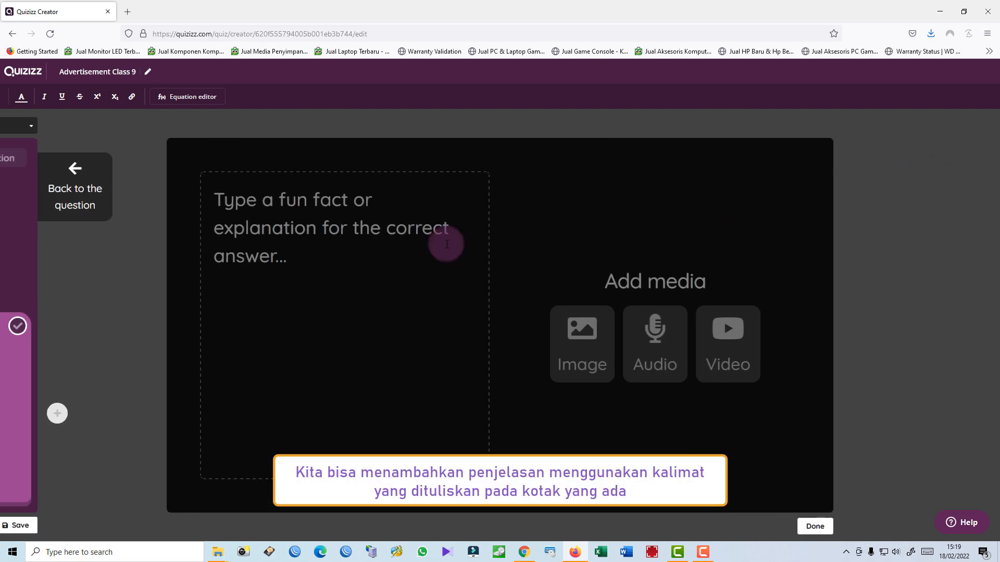
click(398, 244)
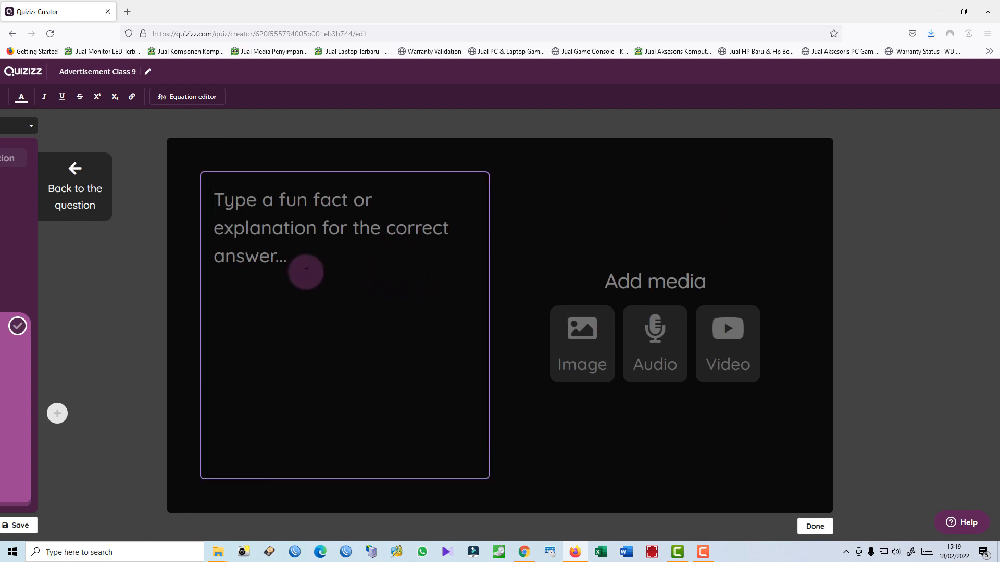
text(From the text , we w)
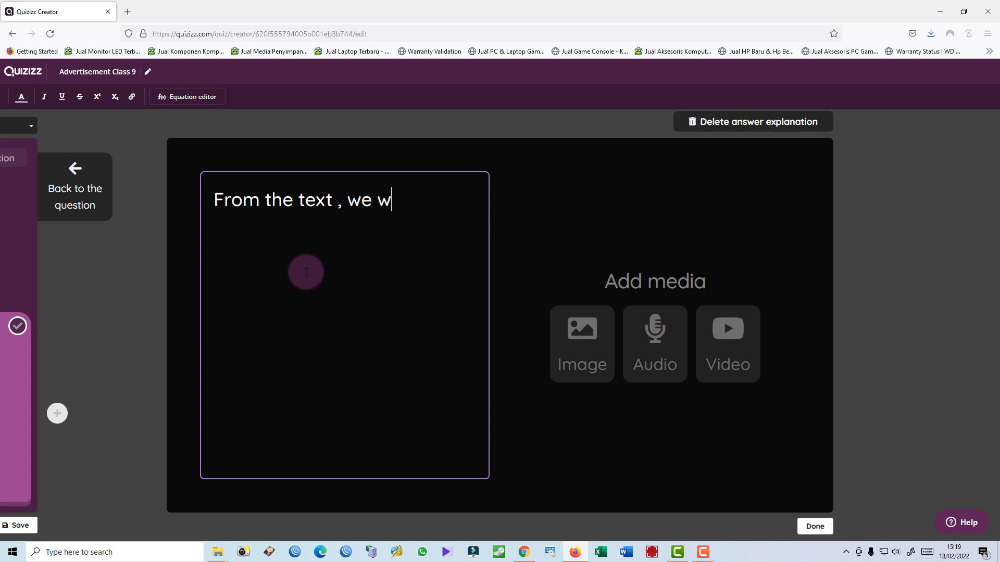
text(ill know that the hting)
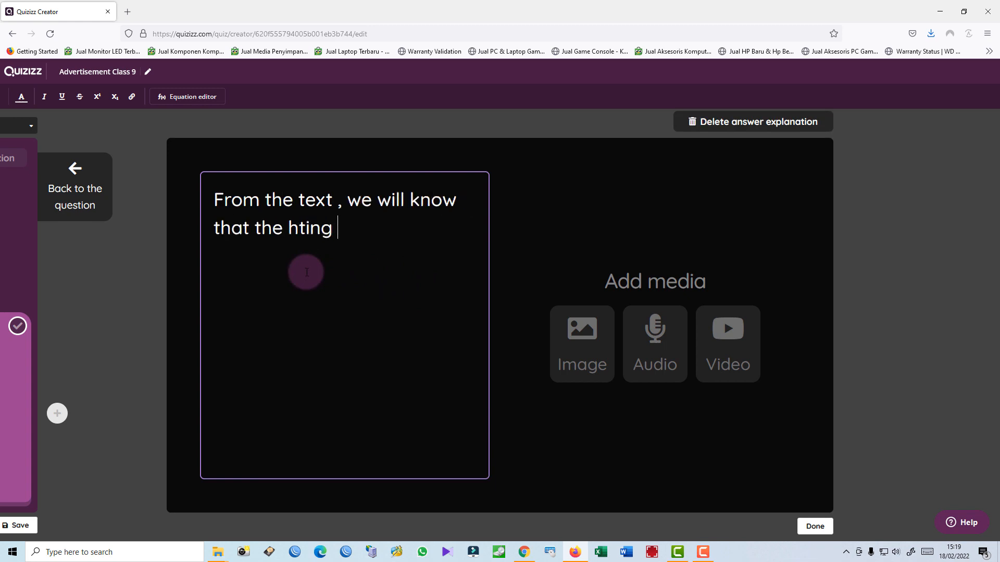
key(BackSpace)
key(BackSpace)
key(BackSpace)
key(BackSpace)
key(BackSpace)
key(BackSpace)
text(thing being ad)
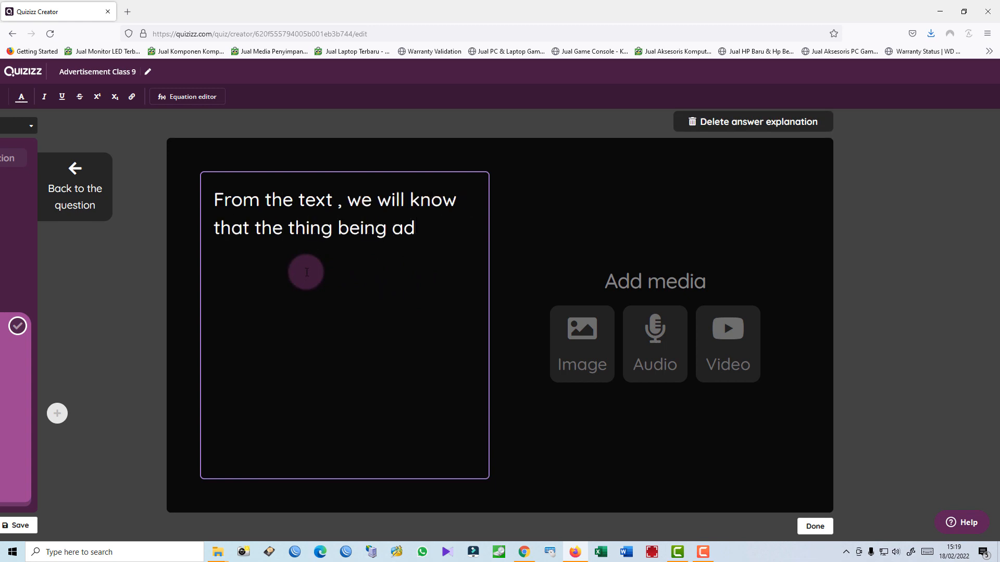
text(vertised is.)
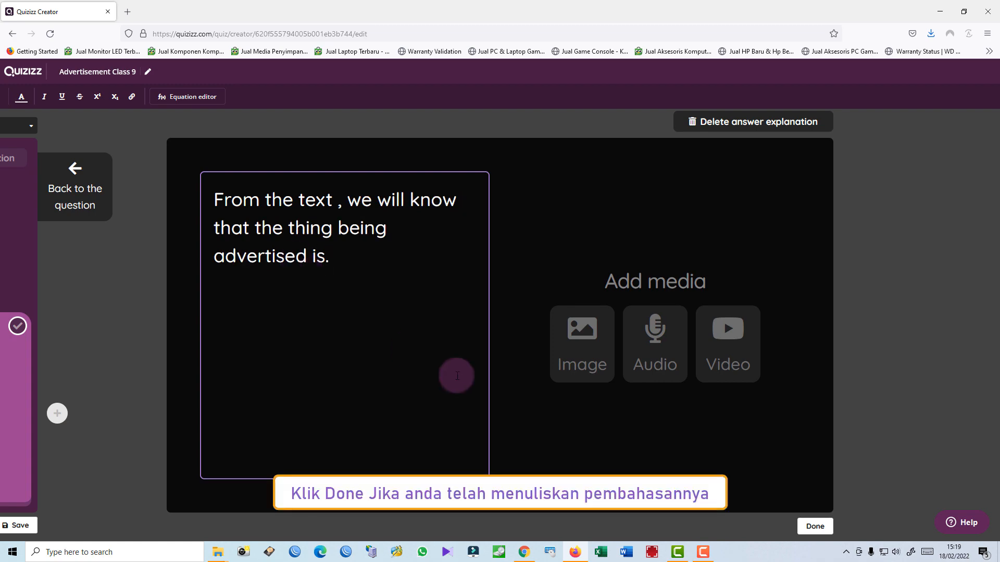
click(813, 526)
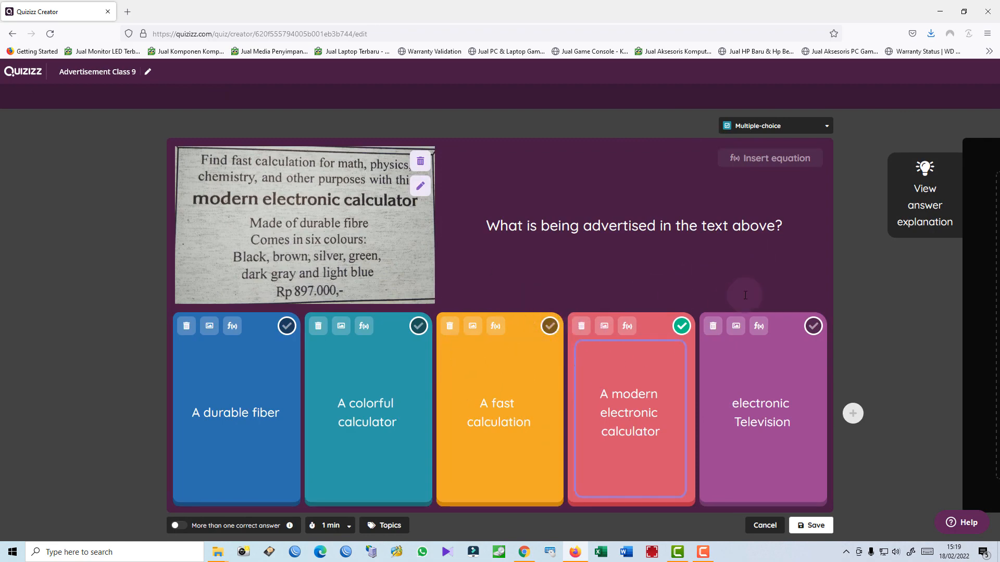
Reopen question 2's answer explanation and try to add audio to it
click(925, 219)
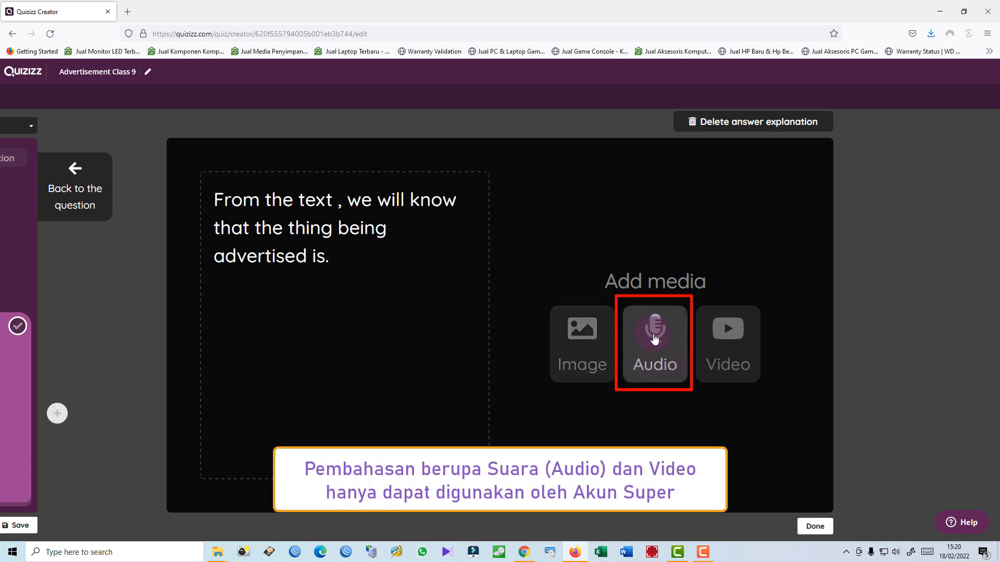
click(654, 338)
click(585, 357)
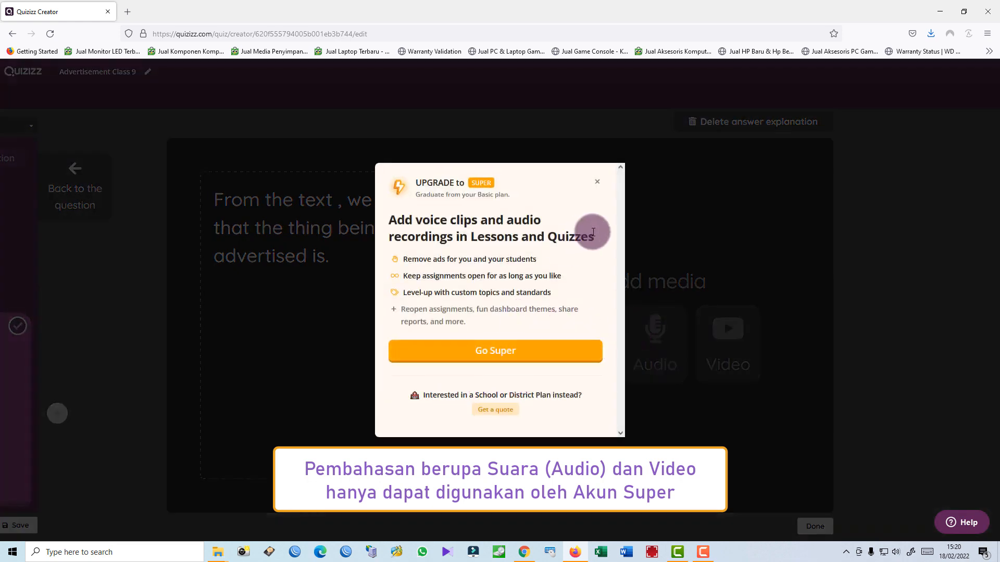
click(599, 183)
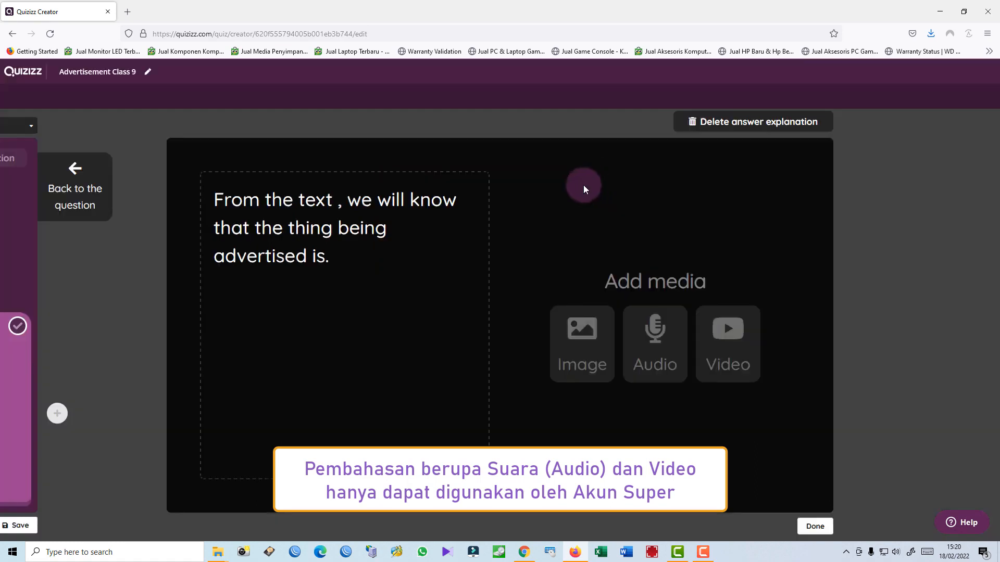
Upload the downloaded picture of the man in a yellow sweater to question 2's answer explanation
click(338, 253)
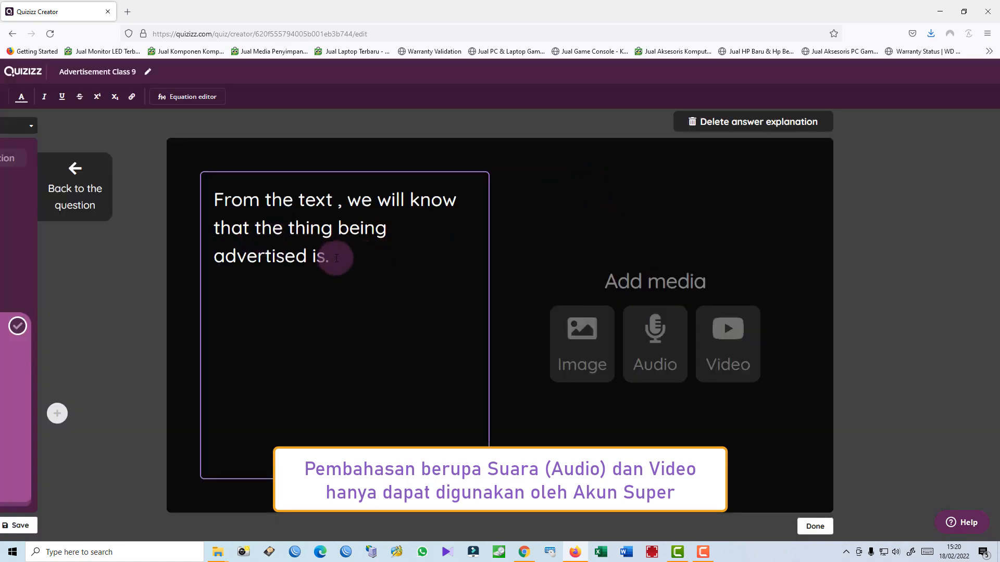
click(577, 328)
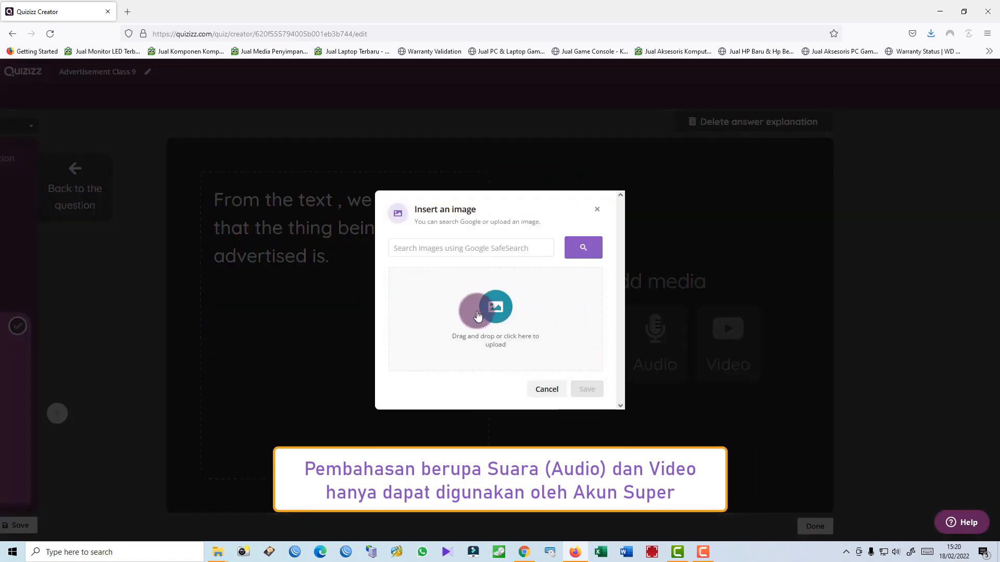
click(496, 306)
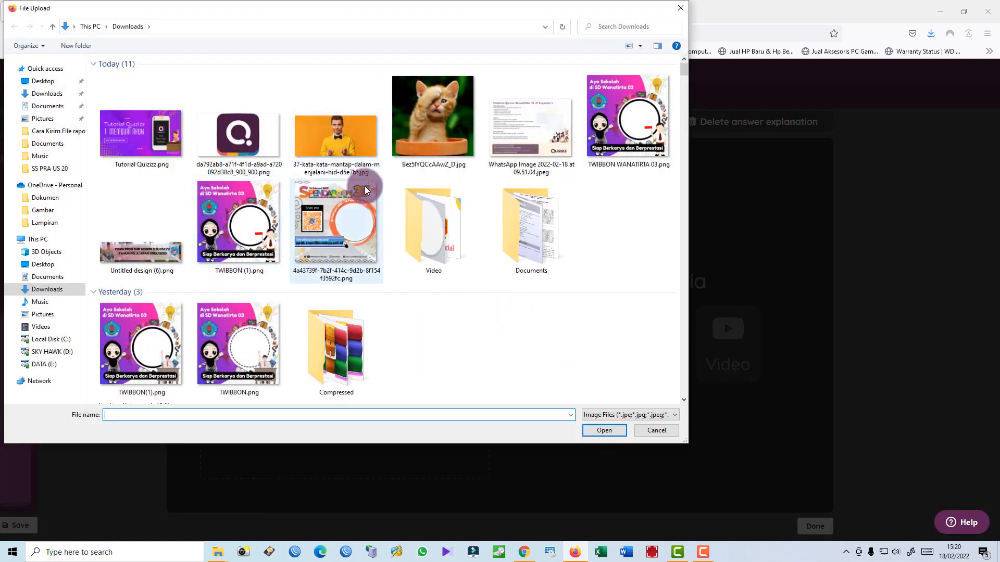
double_click(323, 140)
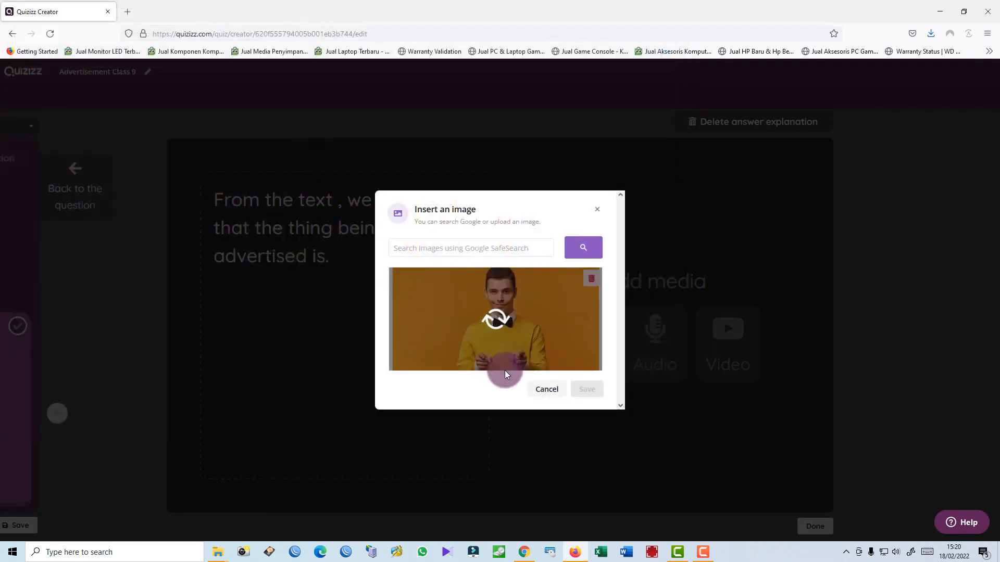
click(596, 391)
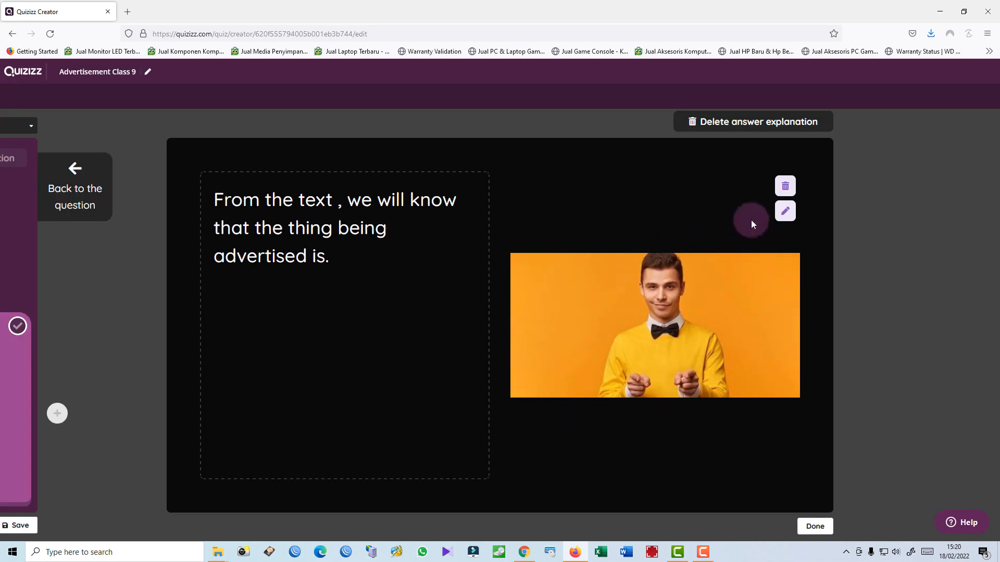
Delete the image from the answer explanation and try to add a video in its place
click(783, 186)
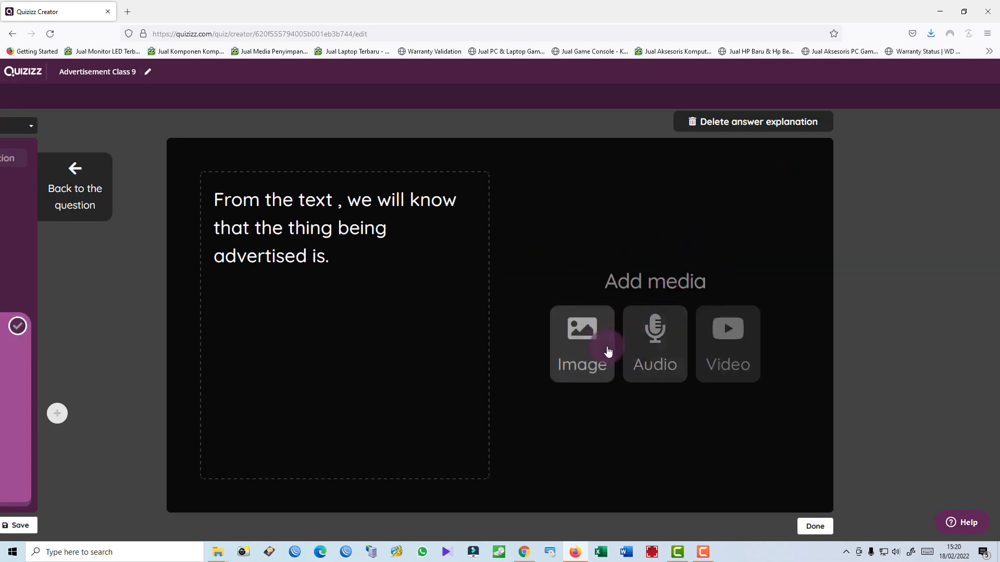
click(726, 346)
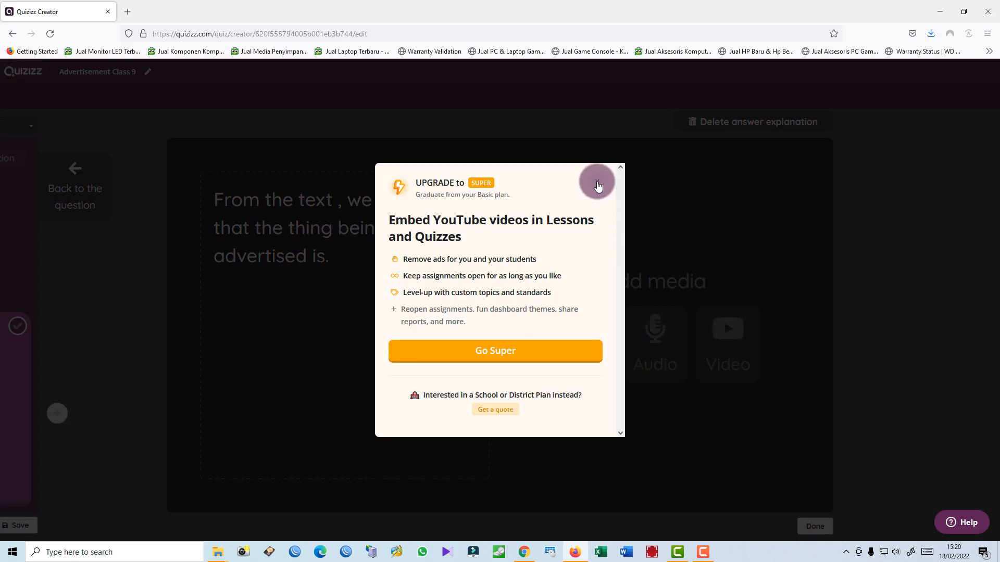
click(597, 183)
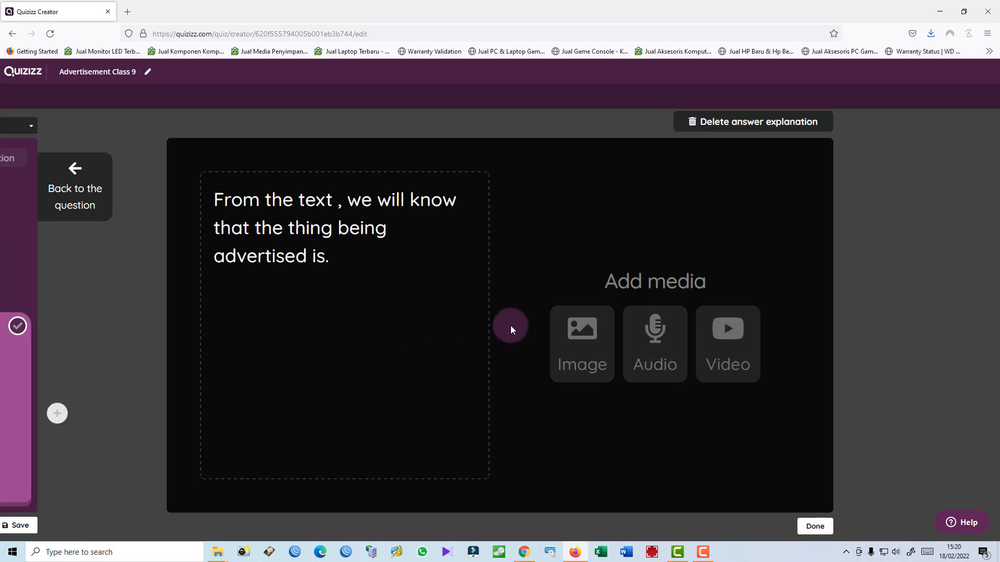
Finish the text-only answer explanation and save question 2
click(351, 262)
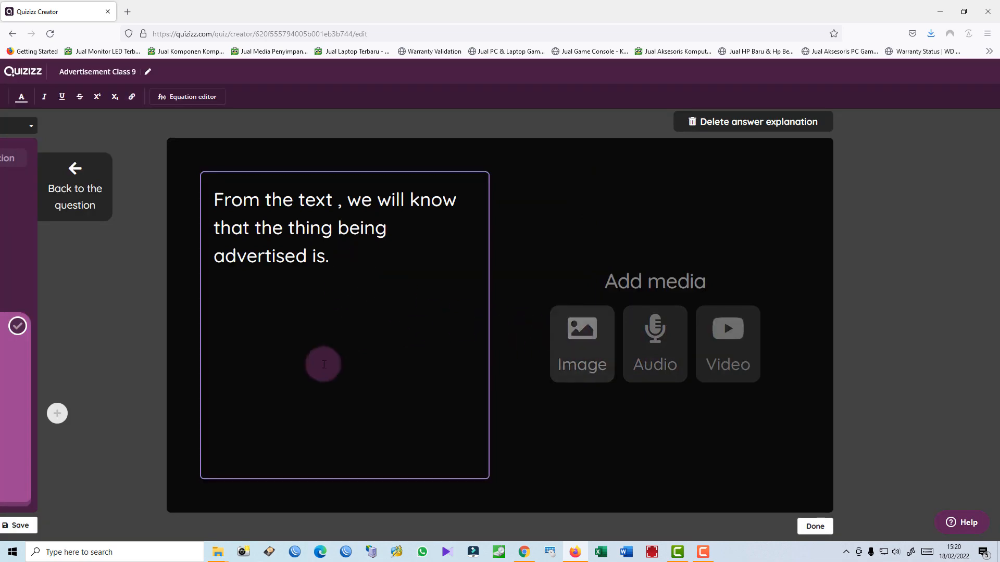
click(810, 527)
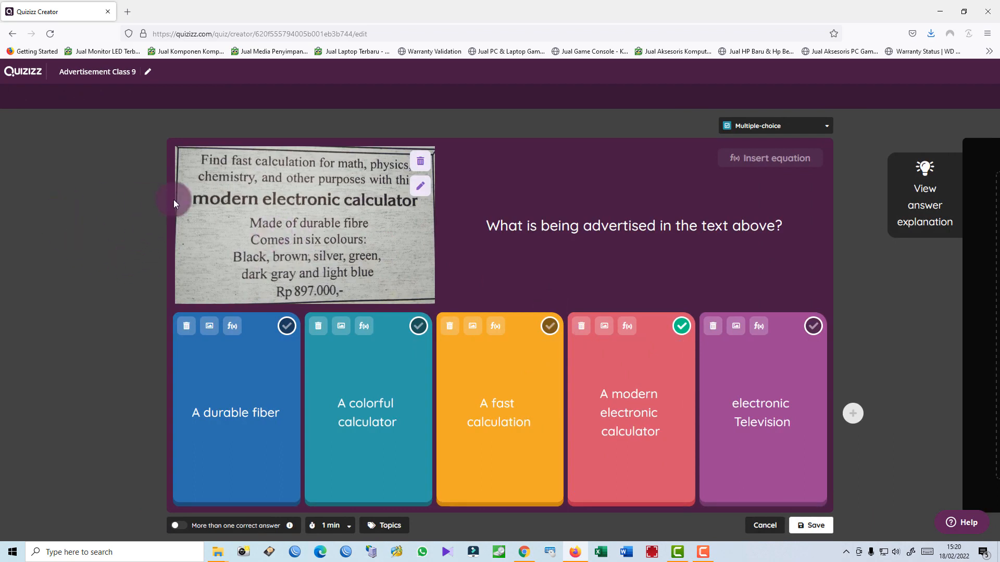
click(816, 527)
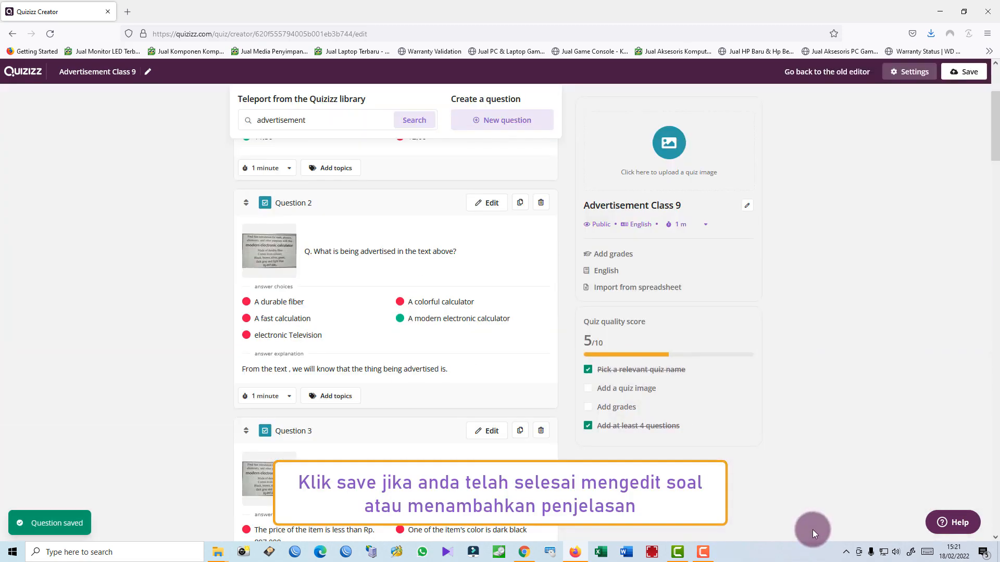
Open the quiz settings through the grades option and set the grade range from 9th to 9th
scroll(780, 468, up, 3)
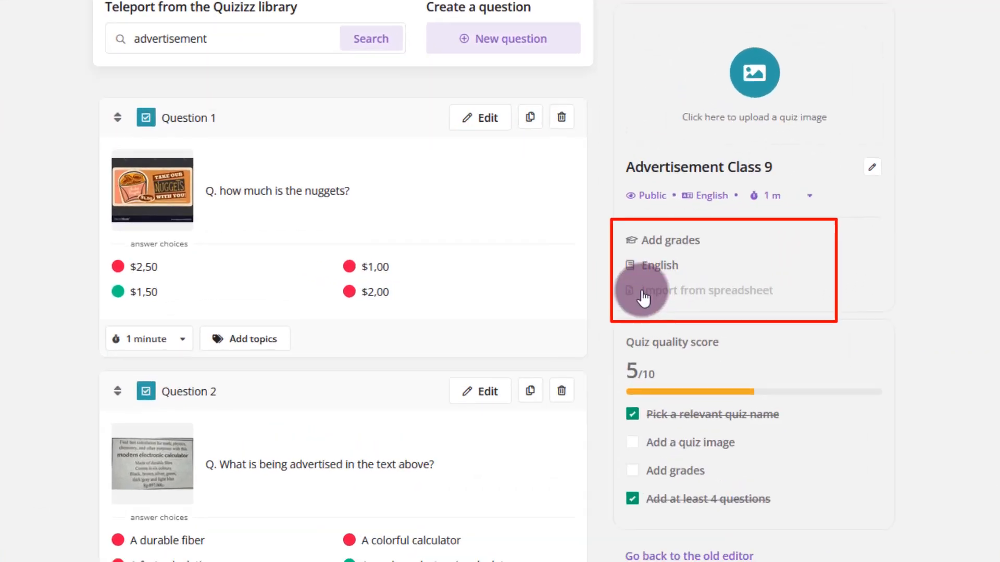
click(682, 244)
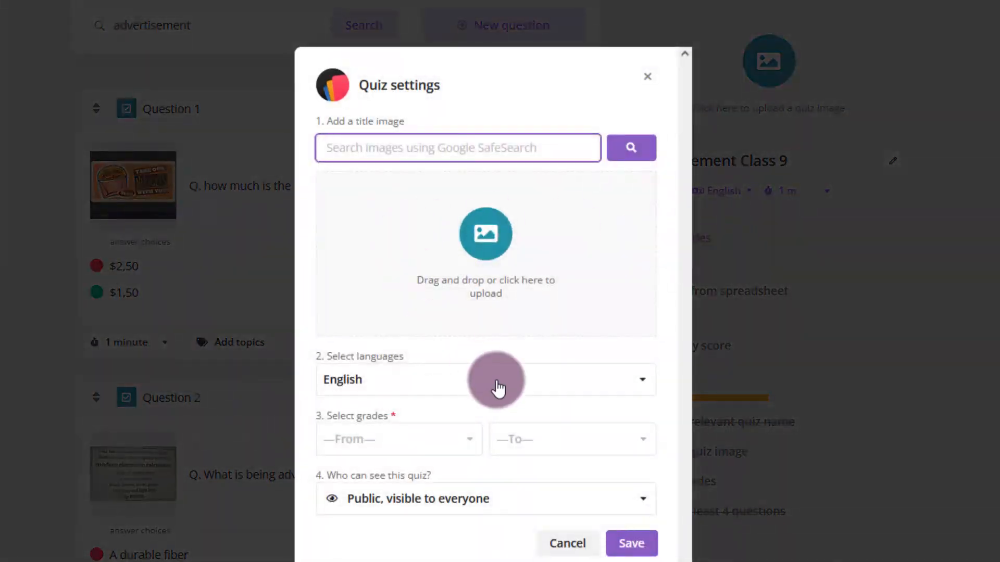
click(473, 440)
scroll(429, 530, down, 5)
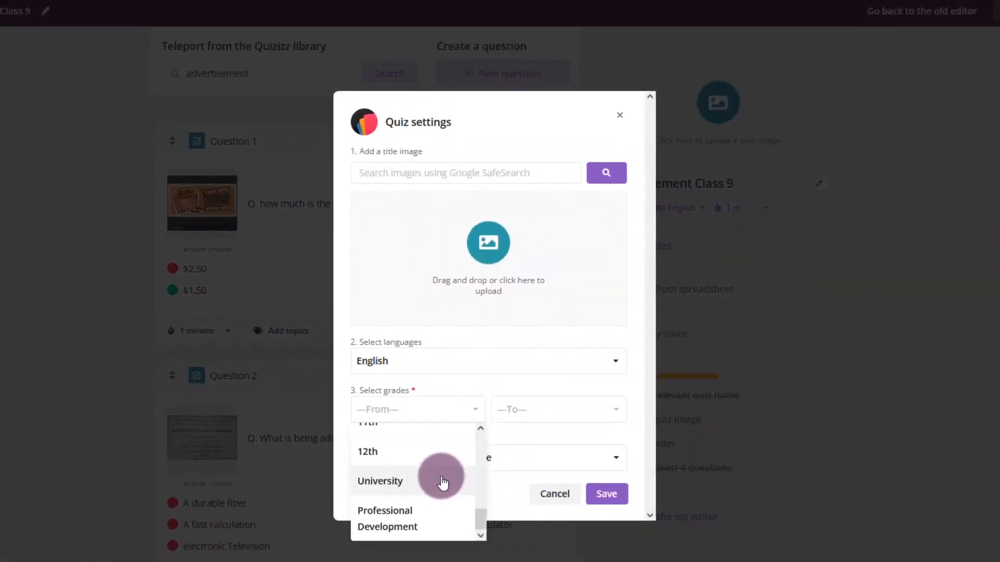
scroll(435, 458, up, 3)
click(398, 452)
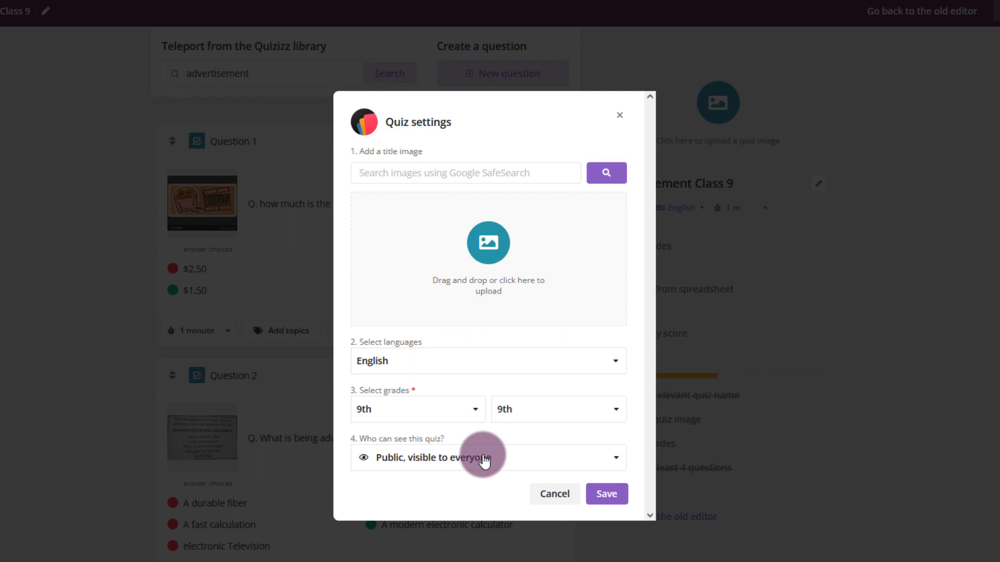
Switch the quiz visibility to private and back to public, and finally set it to "Private, visible to you"
click(484, 461)
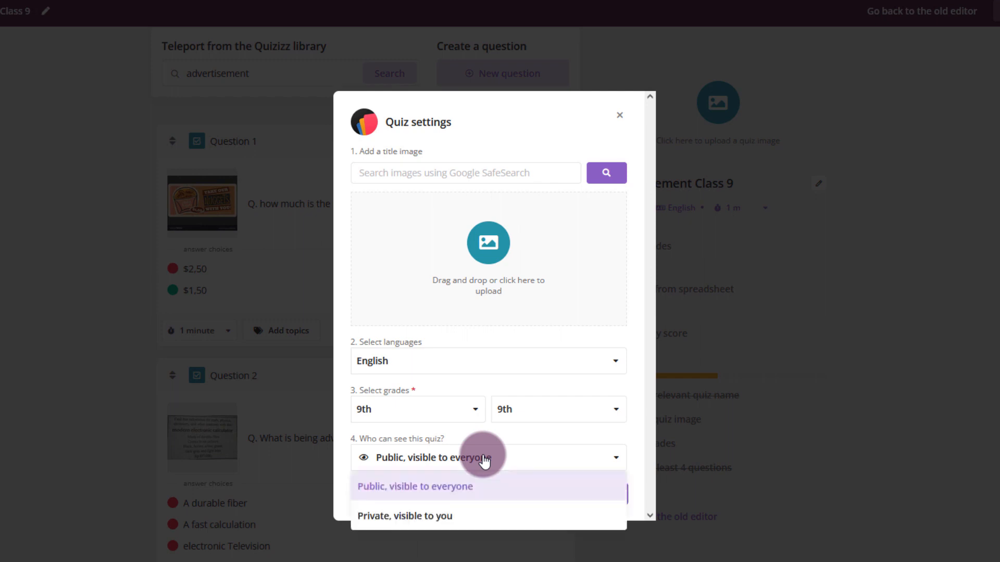
click(441, 515)
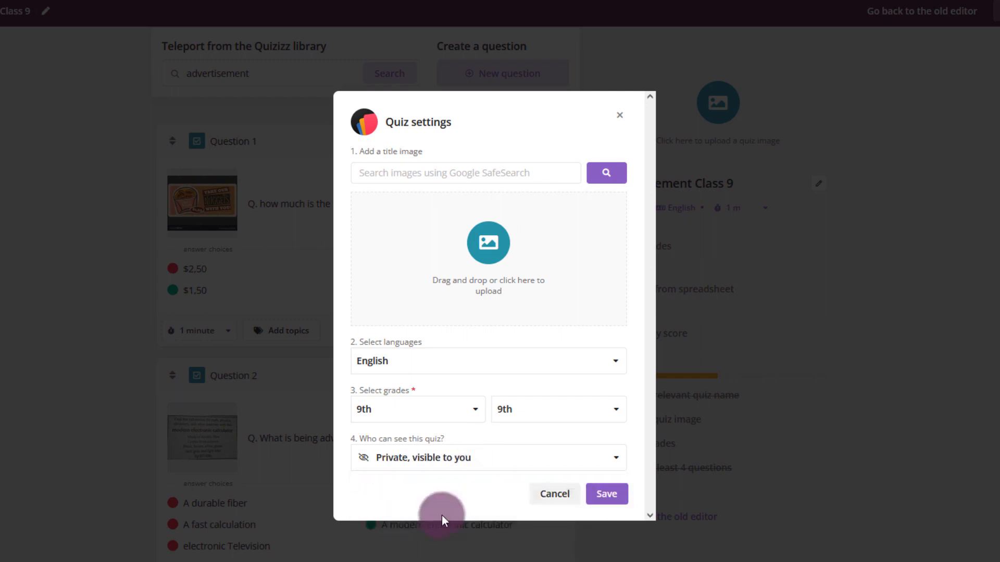
click(495, 459)
click(452, 486)
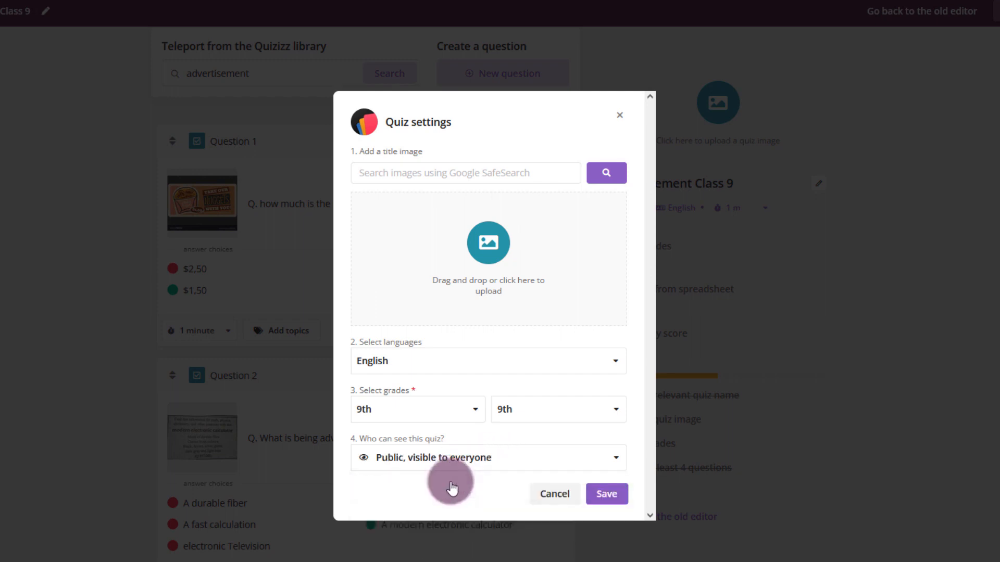
click(446, 458)
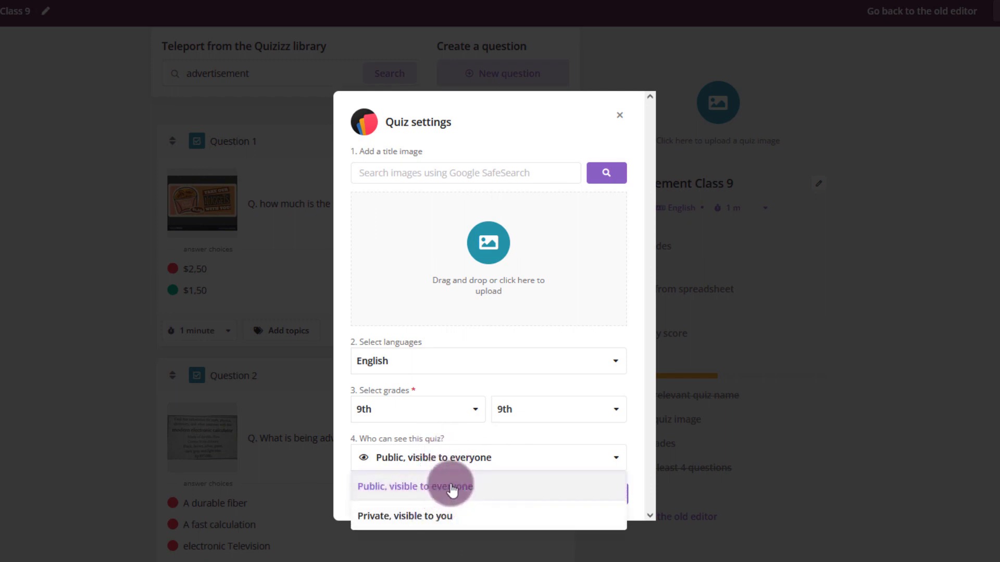
click(445, 513)
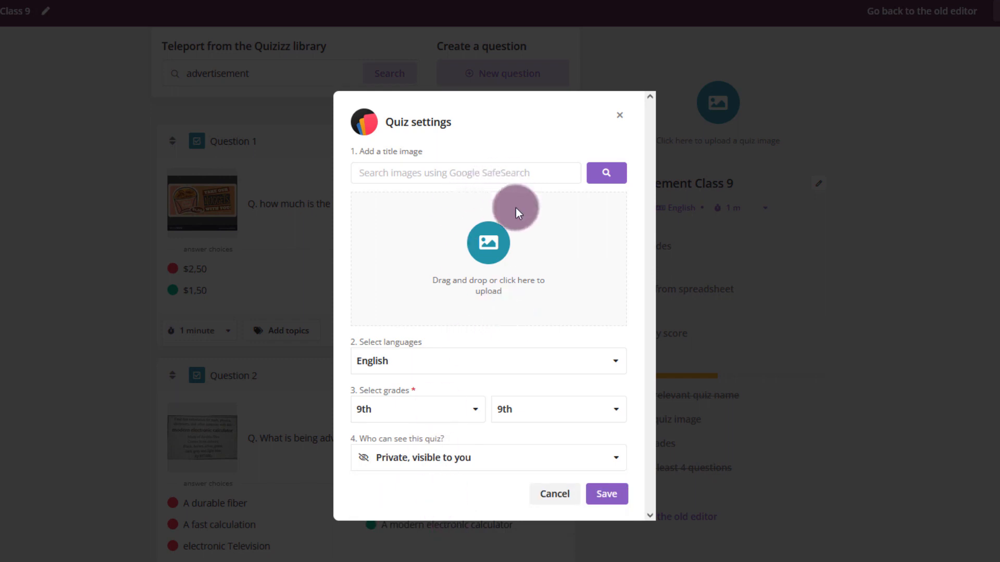
Search for a title image with "test" and insert the red picture with the white word "test"
click(508, 173)
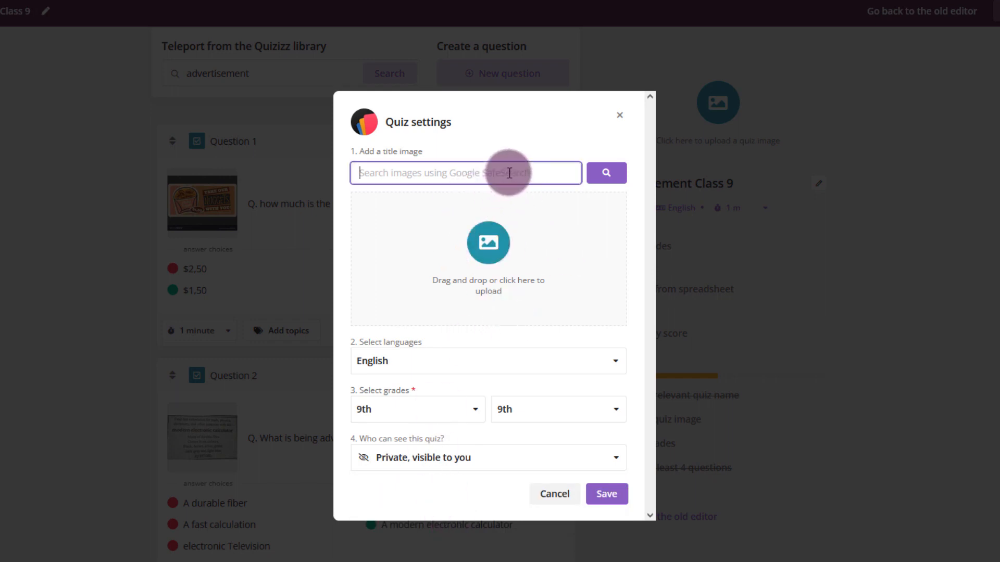
text(te)
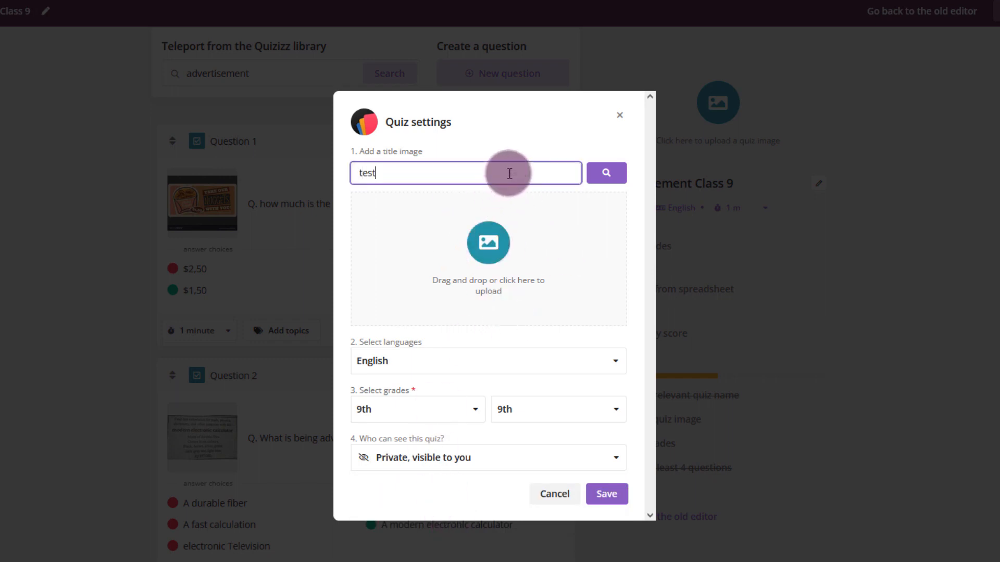
text(st)
key(Return)
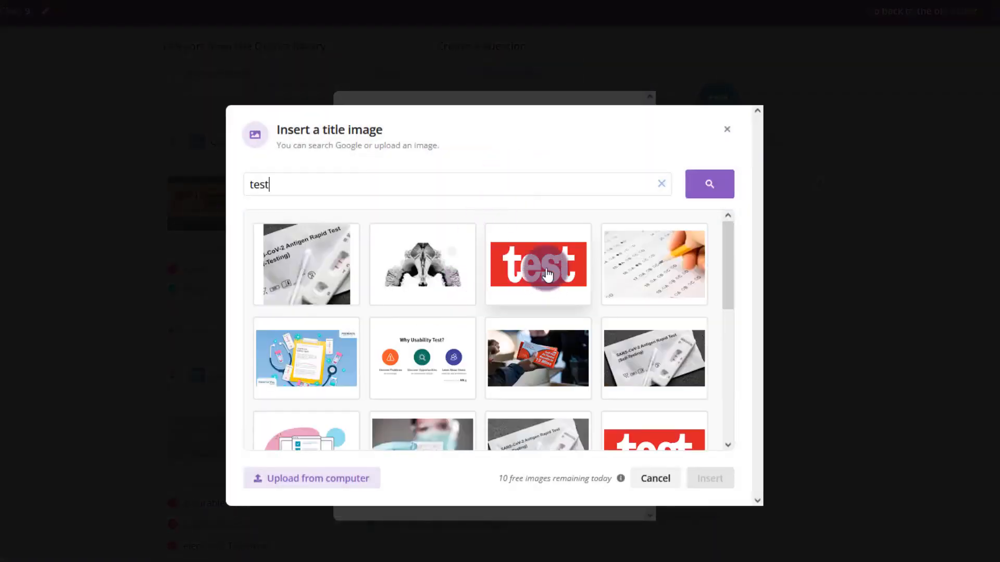
click(547, 274)
click(709, 475)
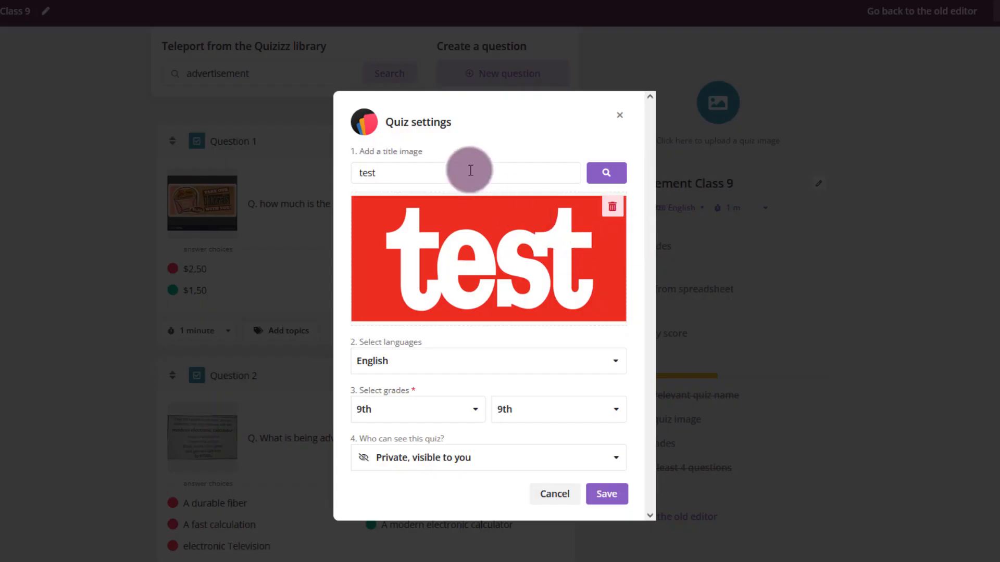
click(443, 174)
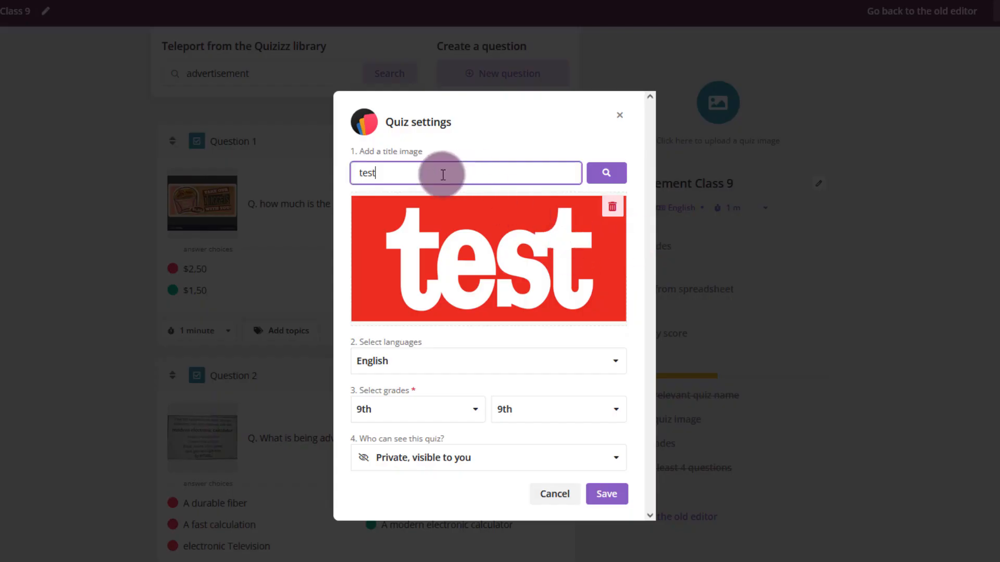
Replace the title image by searching for "ads" and inserting the "Grow your business" picture of a man holding a laptop
key(BackSpace)
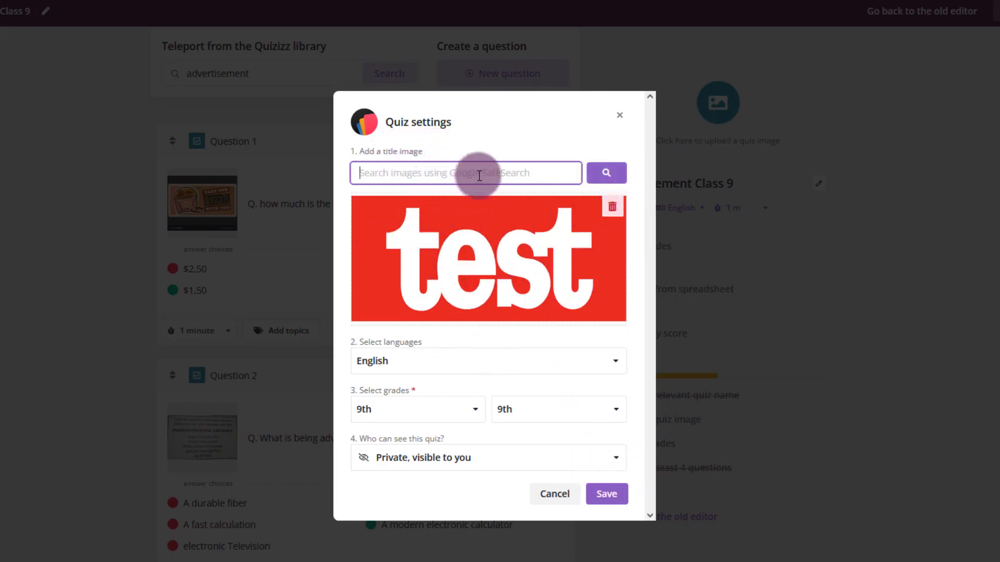
text(ads)
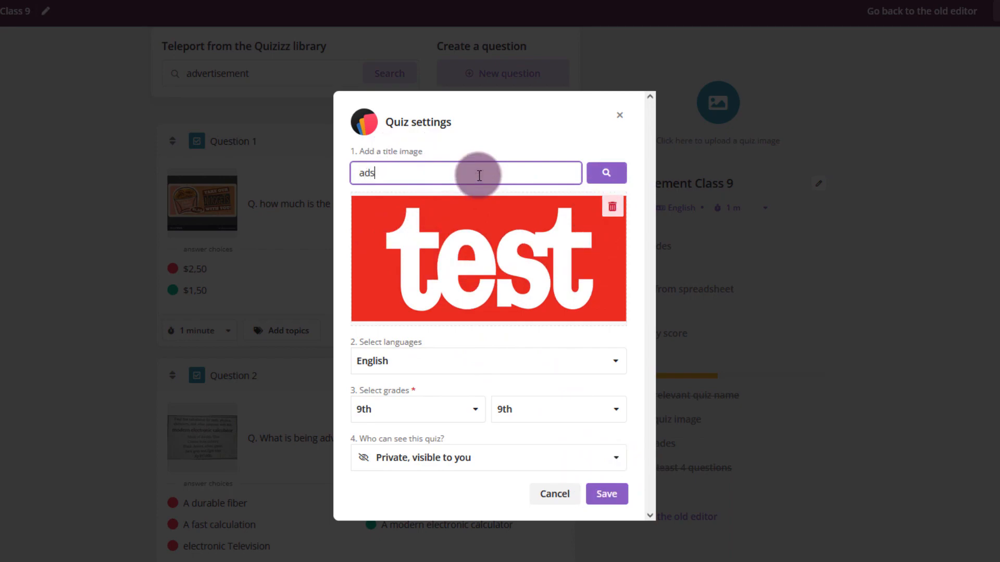
key(Return)
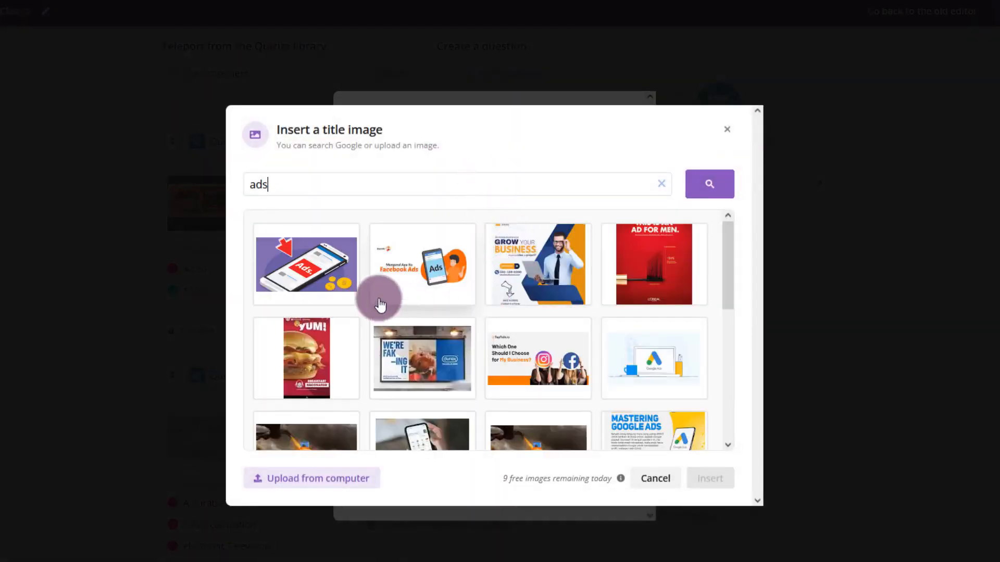
click(415, 260)
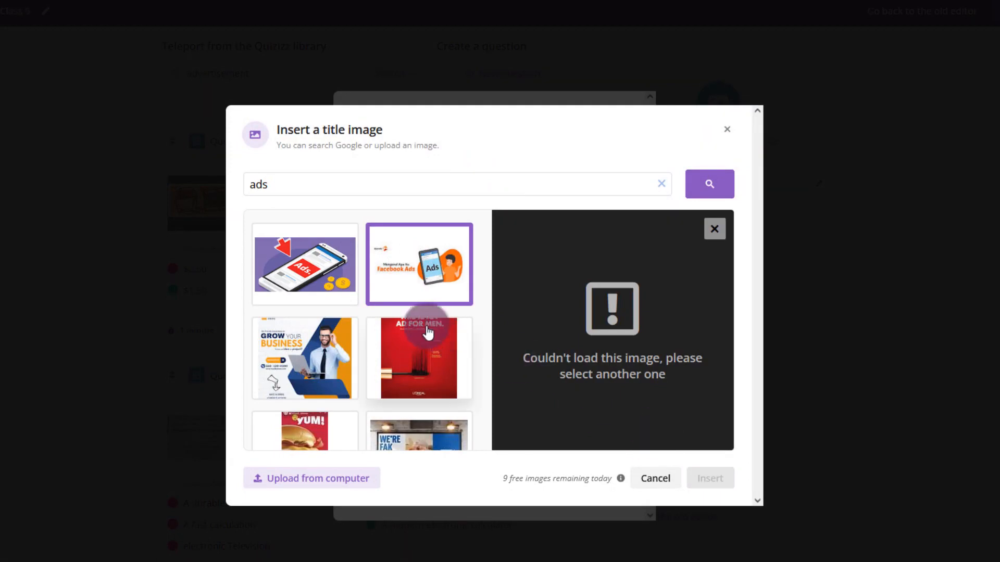
click(315, 333)
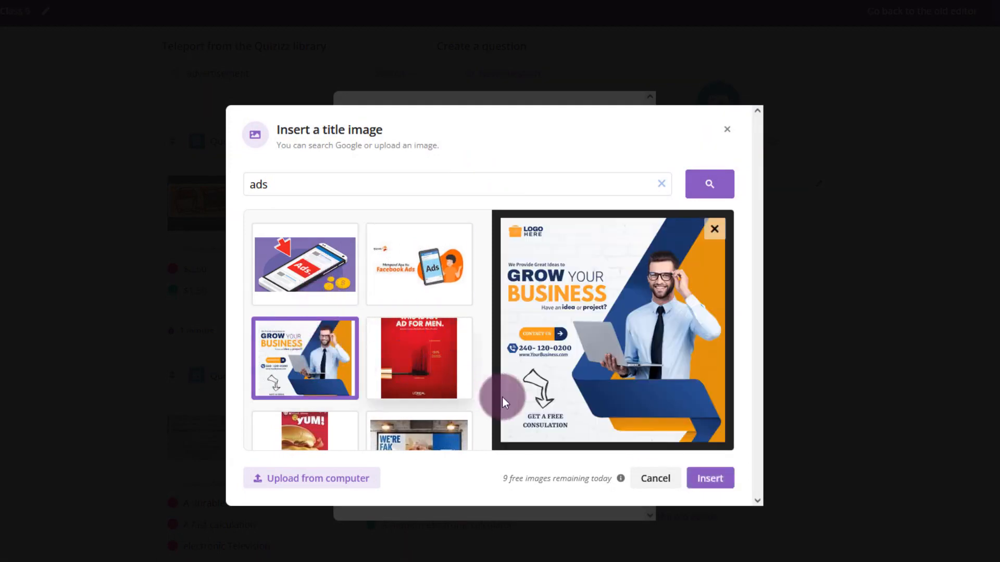
click(710, 478)
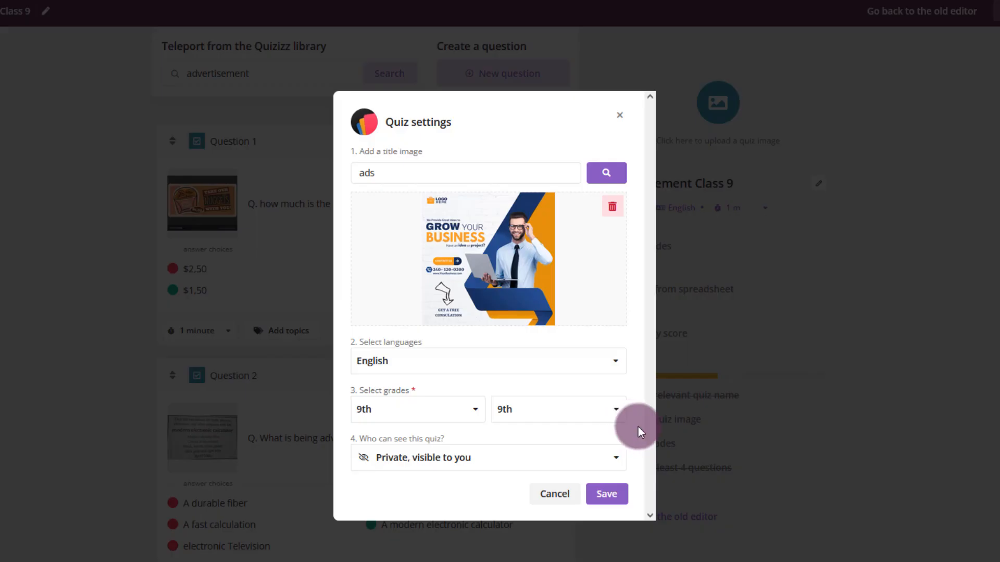
Save the quiz settings, and save the finished quiz with its settings accepted as they are
click(608, 494)
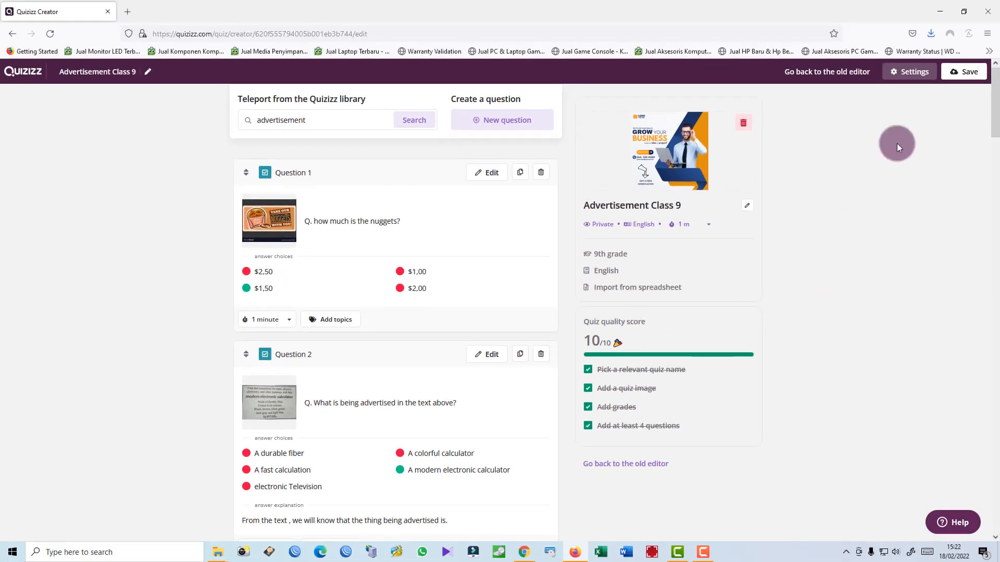
click(961, 72)
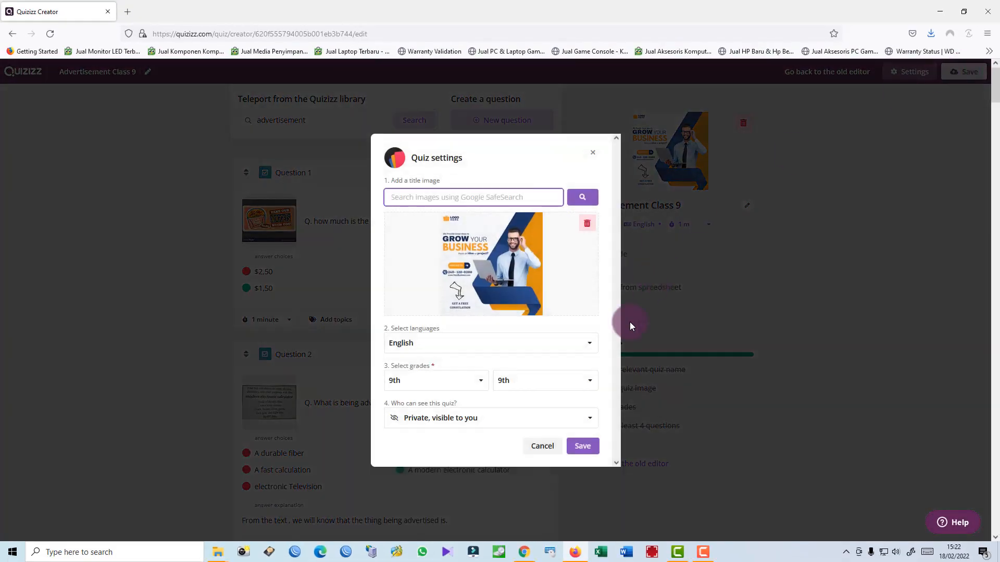
click(581, 446)
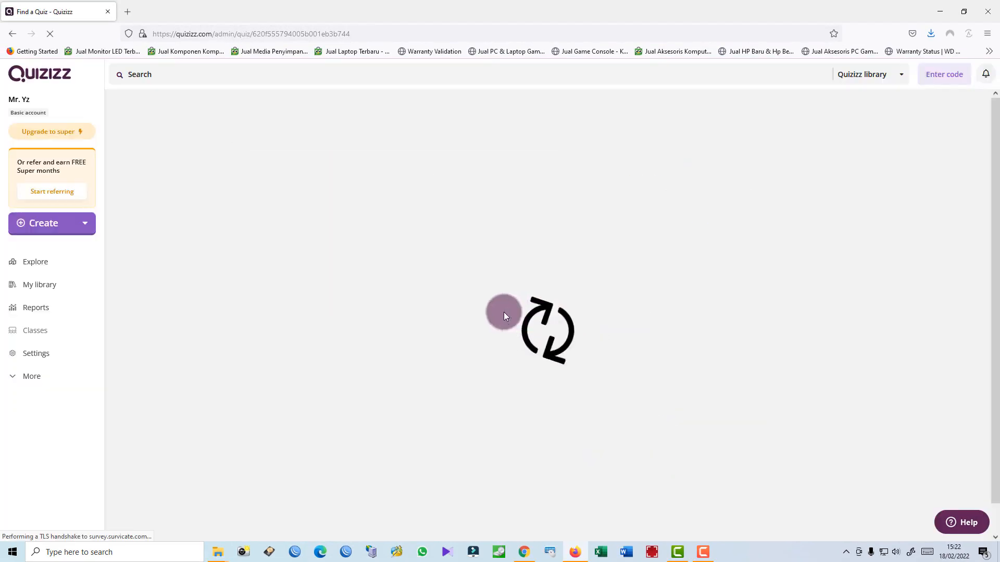